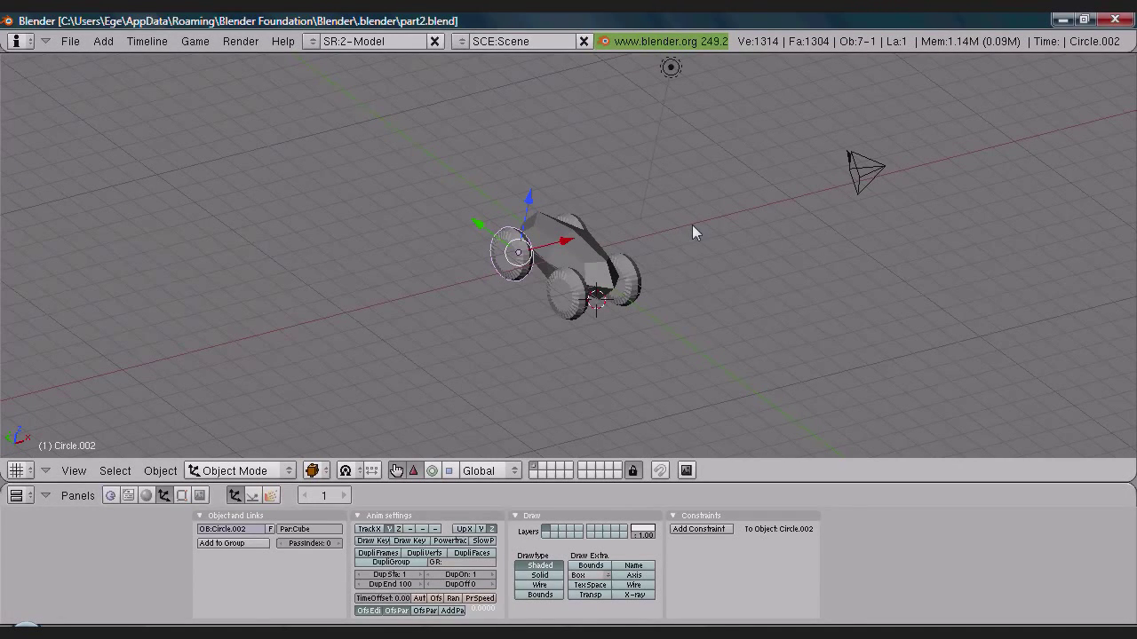
Step: Select the car body Cube instead of wheel Circle.003, then do a quick game test run
middle_drag(741, 296, 684, 317)
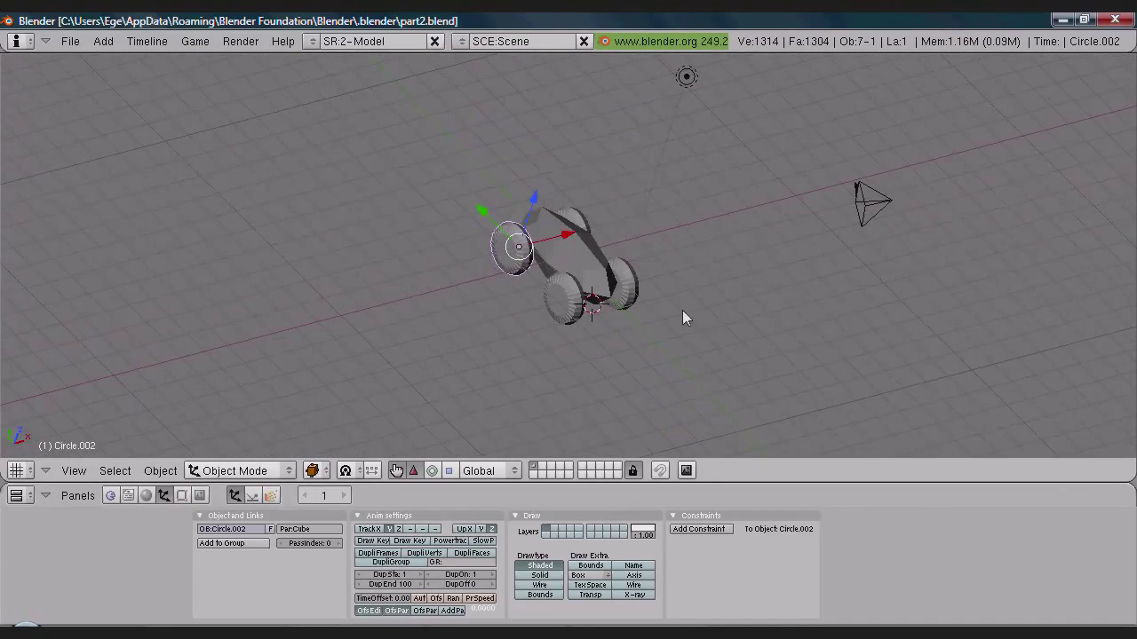
right_click(555, 297)
middle_drag(555, 297, 594, 248)
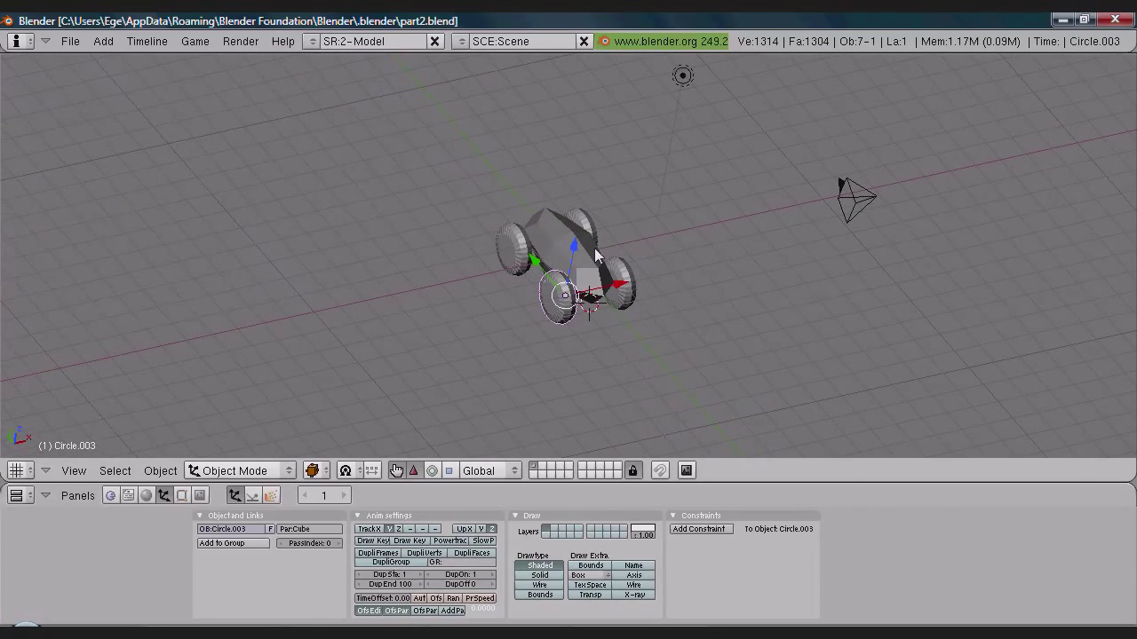
right_click(563, 255)
middle_drag(740, 347, 754, 333)
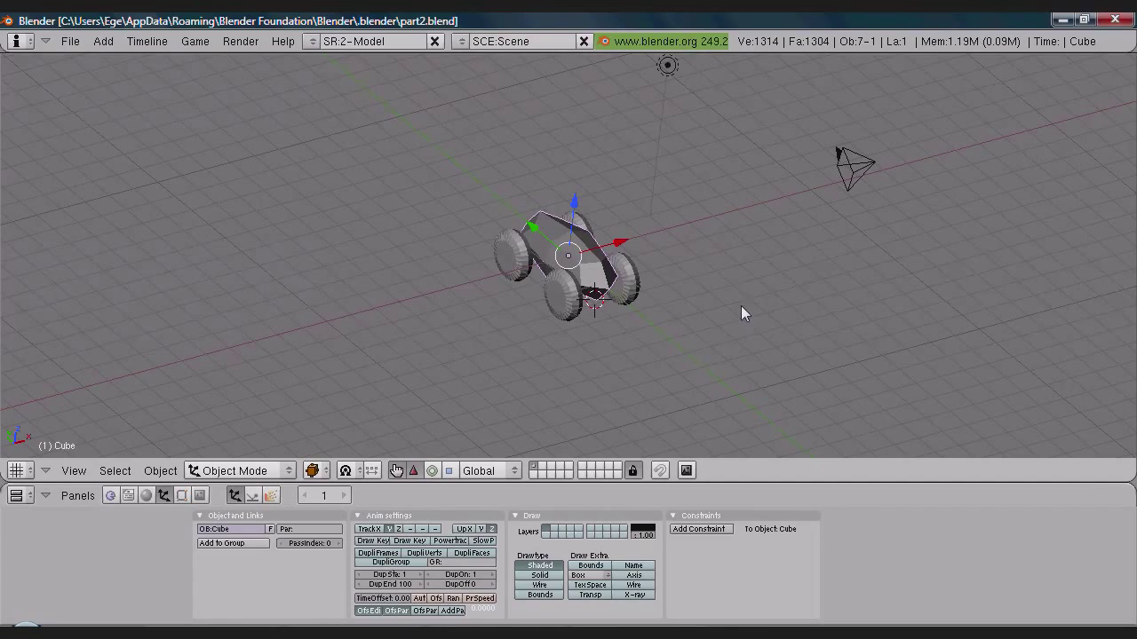
key(p)
key(Escape)
Step: Show the car body's logic and collapse the Keyboard sensor, AND controller and Motion actuator
middle_drag(758, 285, 674, 266)
click(110, 496)
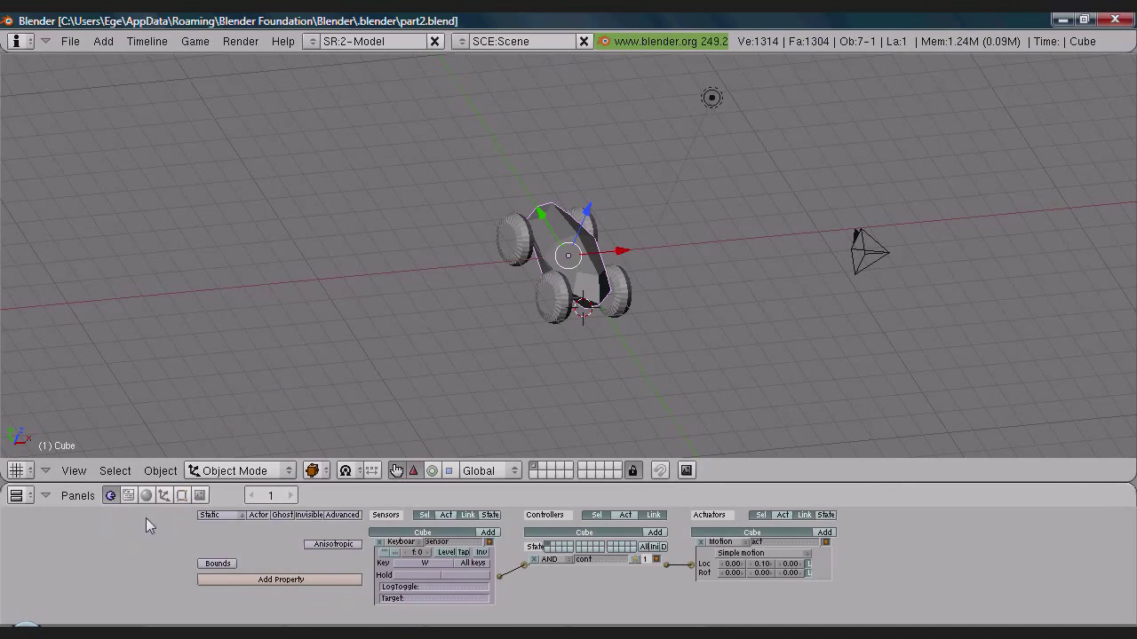
click(489, 542)
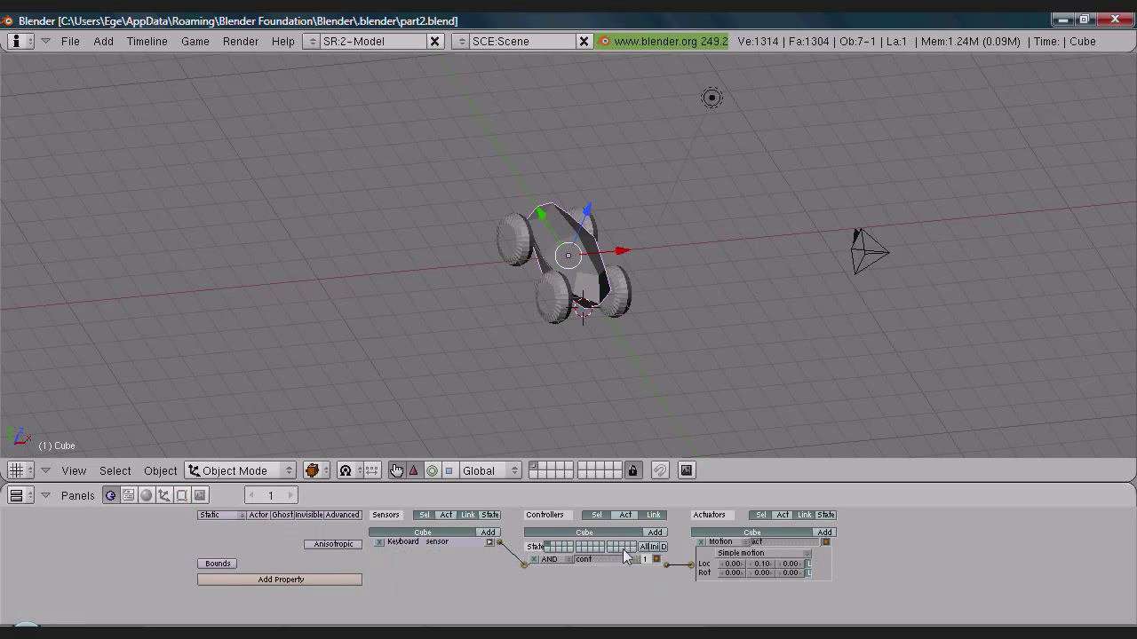
click(655, 559)
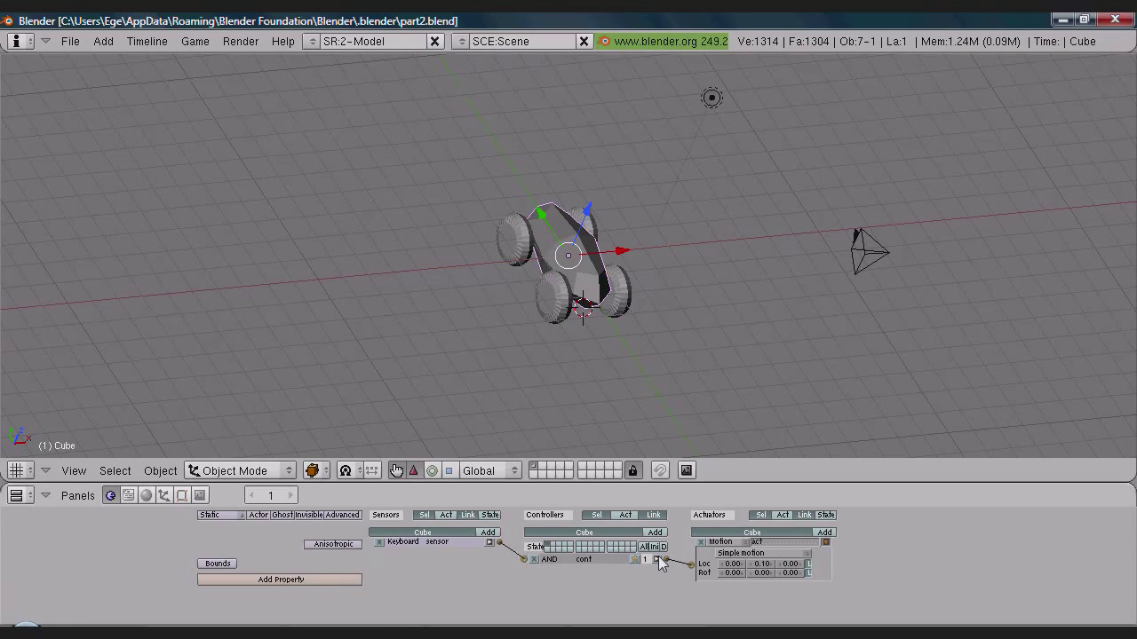
click(826, 542)
middle_drag(693, 552, 736, 569)
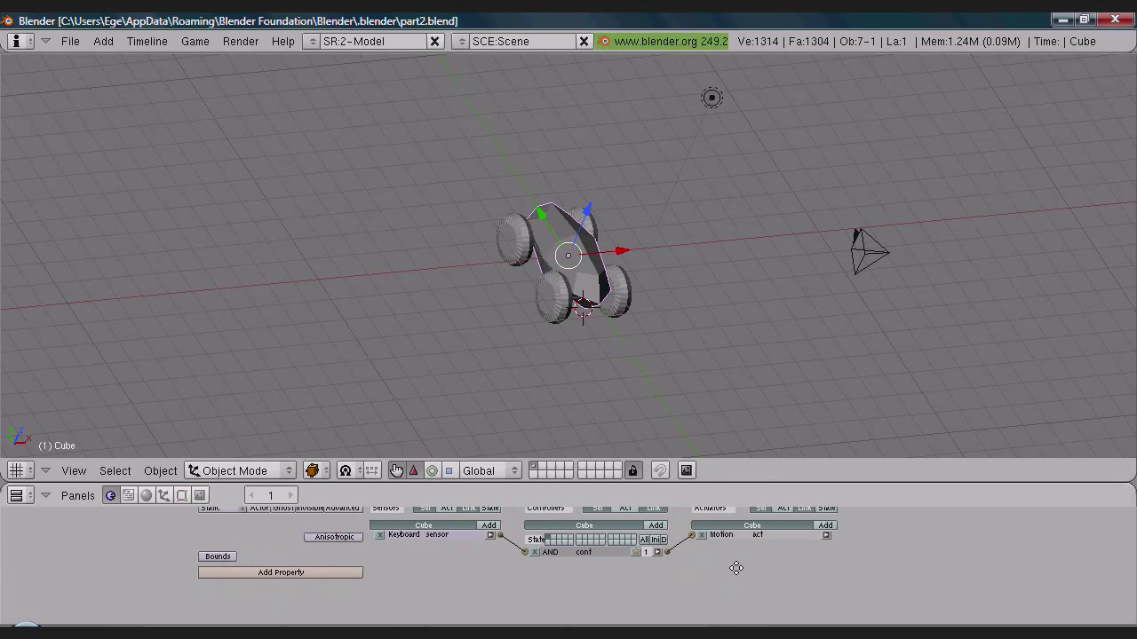
Step: Add a new sensor, a second AND controller and a second Motion actuator
click(488, 525)
click(655, 525)
click(819, 525)
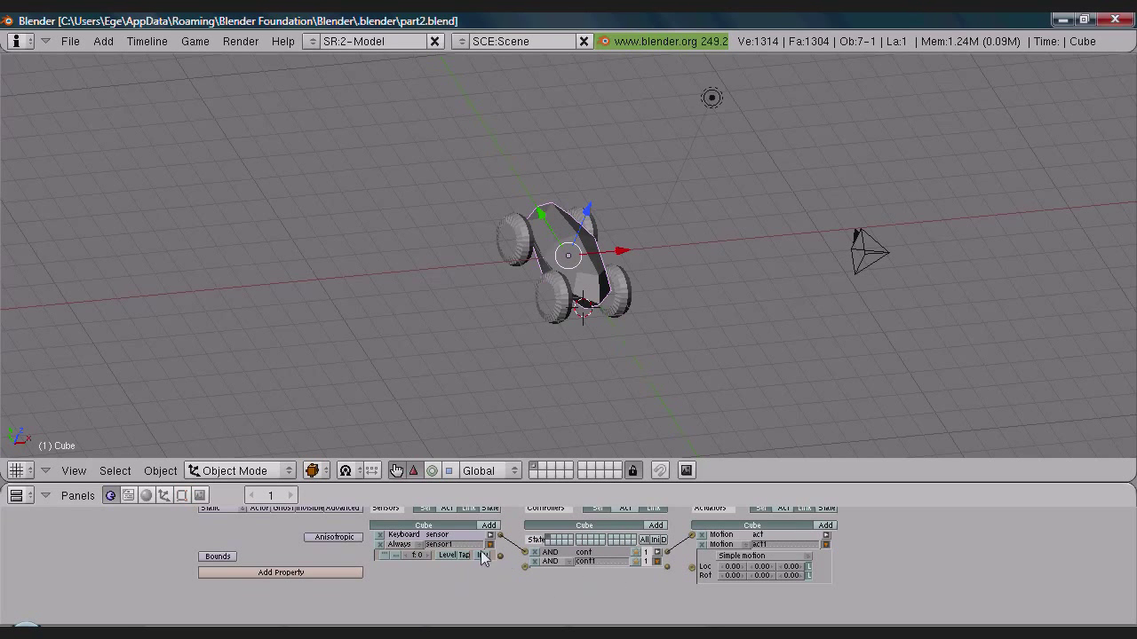
Step: Make sensor1 an A-key Keyboard sensor and link it through cont1 to act1
click(420, 547)
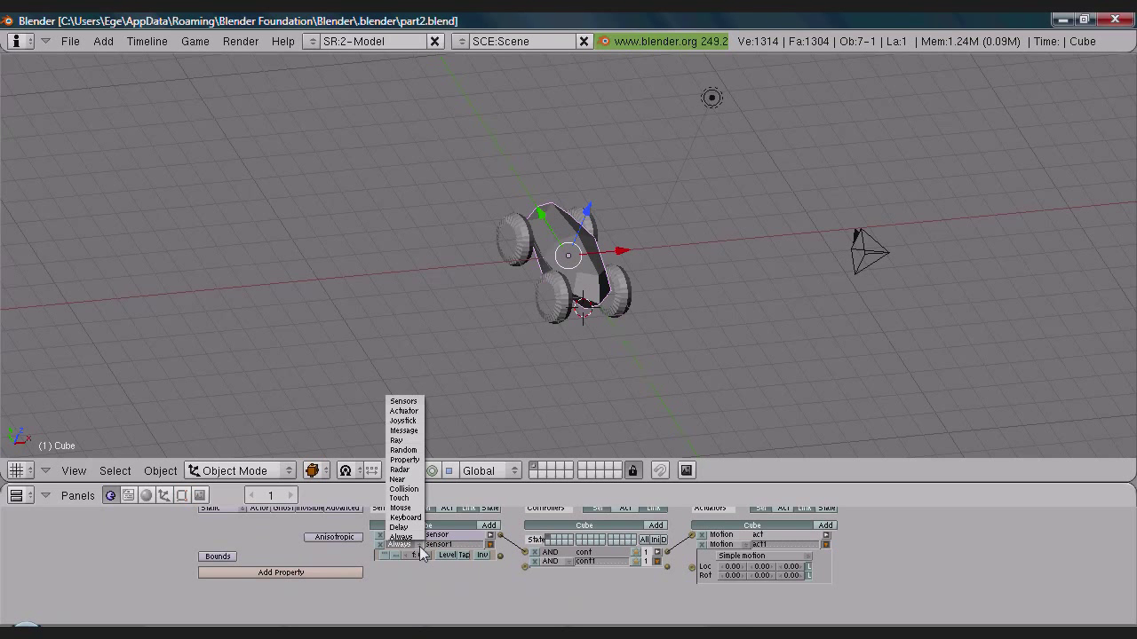
click(405, 517)
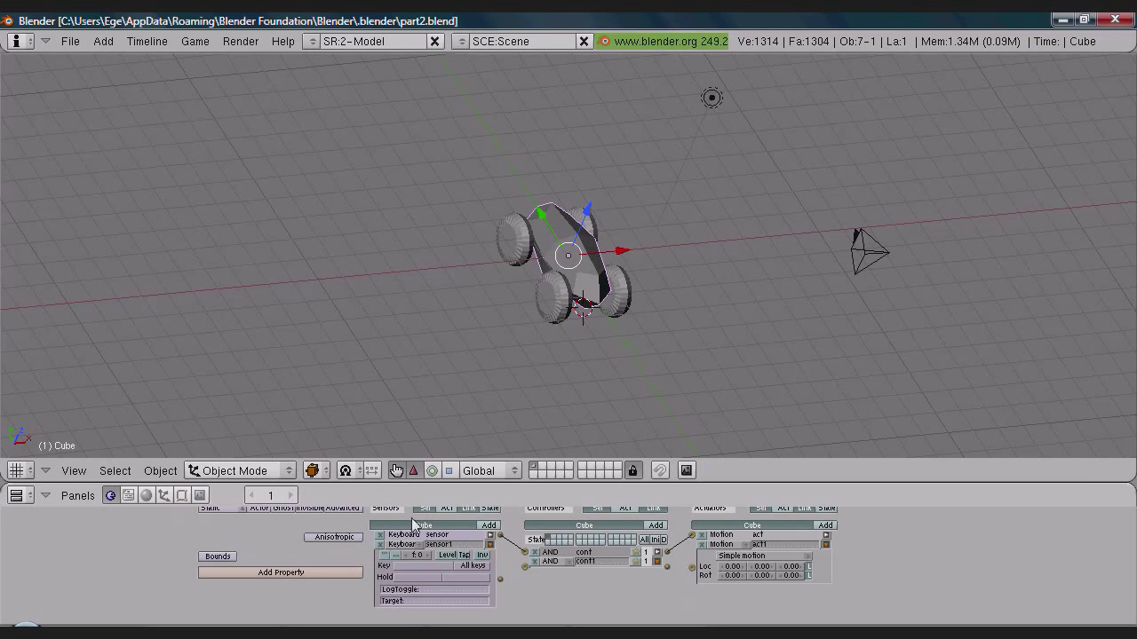
click(441, 567)
key(a)
drag(526, 565, 500, 580)
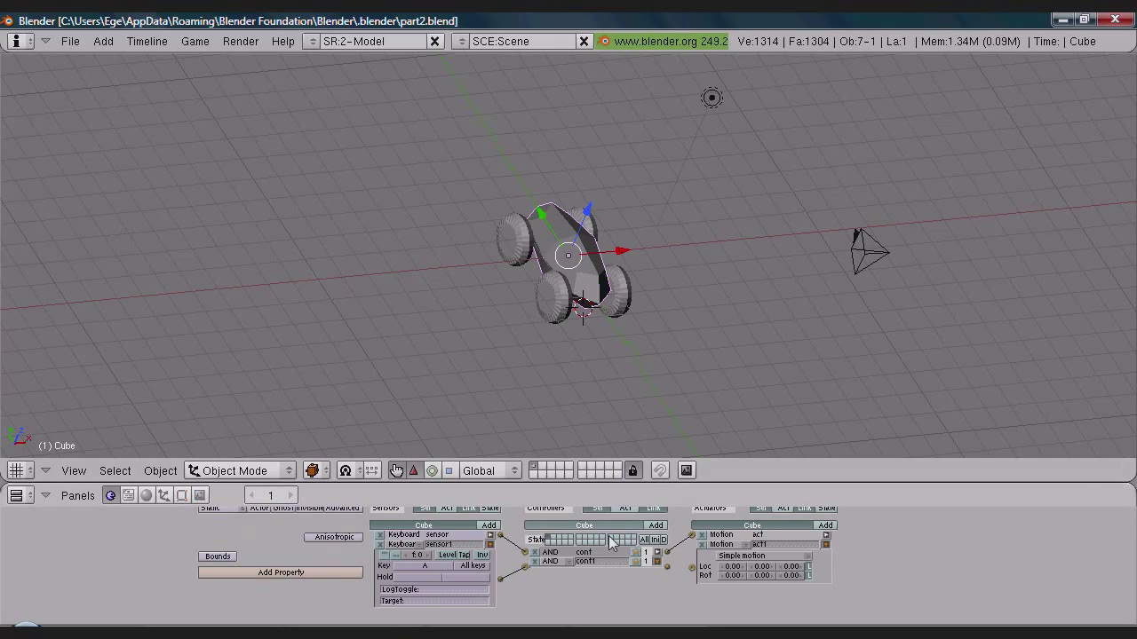
drag(689, 570, 667, 565)
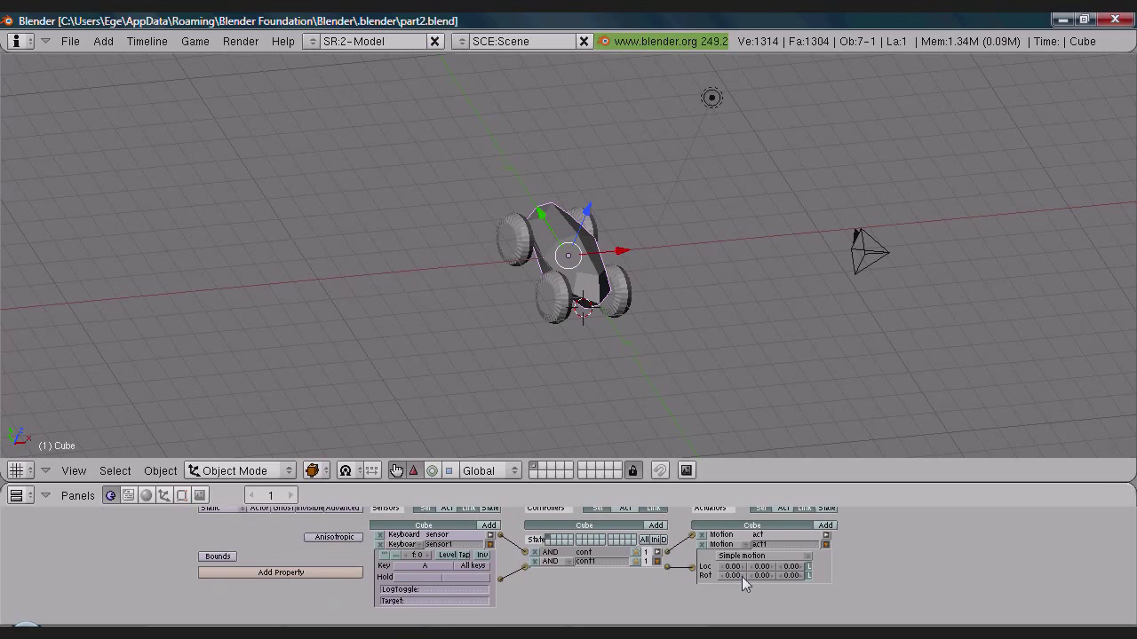
Step: Test-run the game three times, pressing A to check how the car turns
key(p)
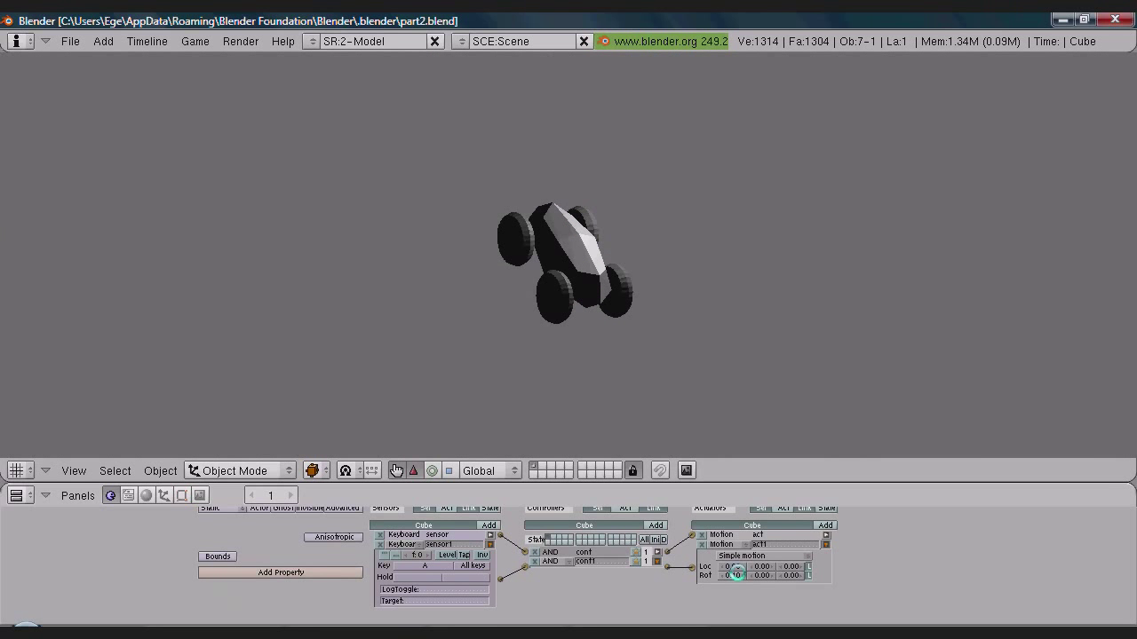
key(a)
key(Escape)
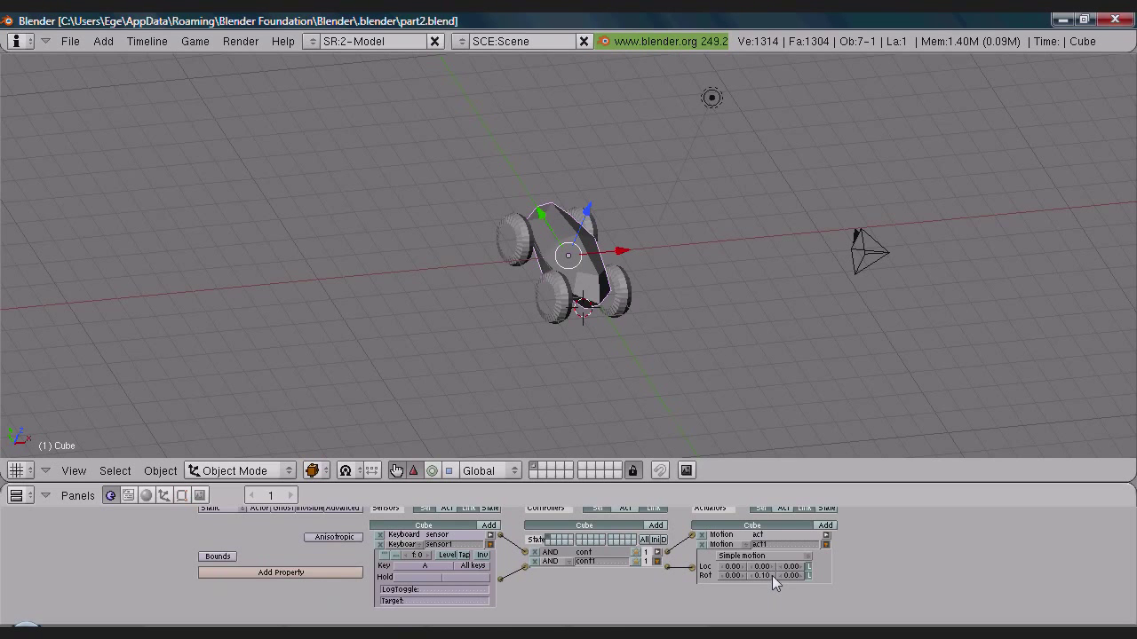
key(p)
key(a)
key(Escape)
key(p)
key(a)
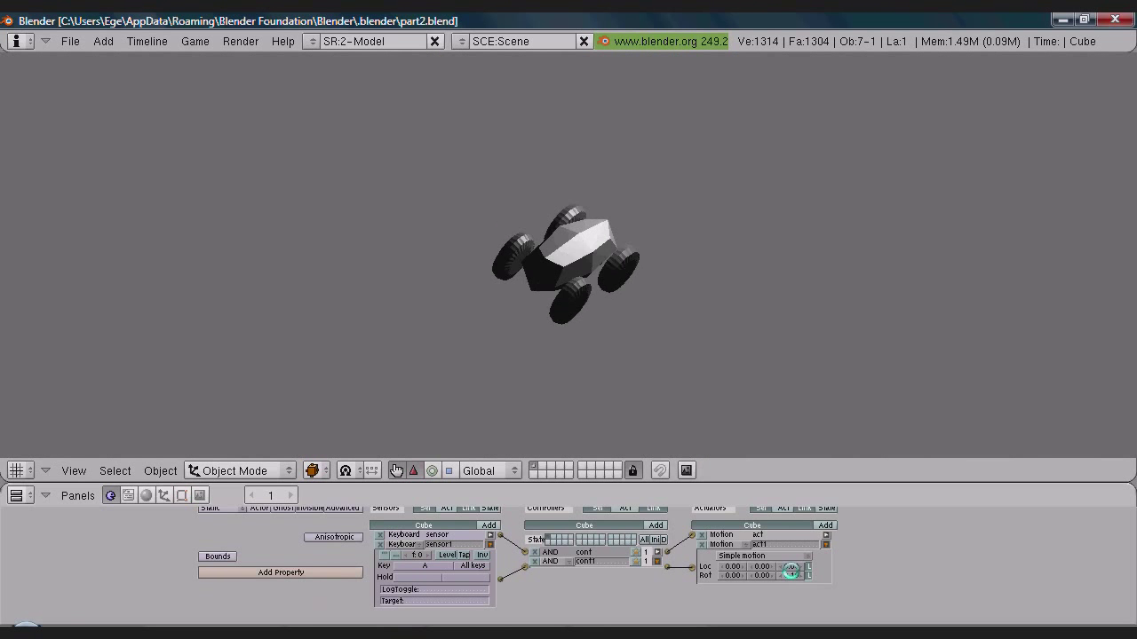
key(Escape)
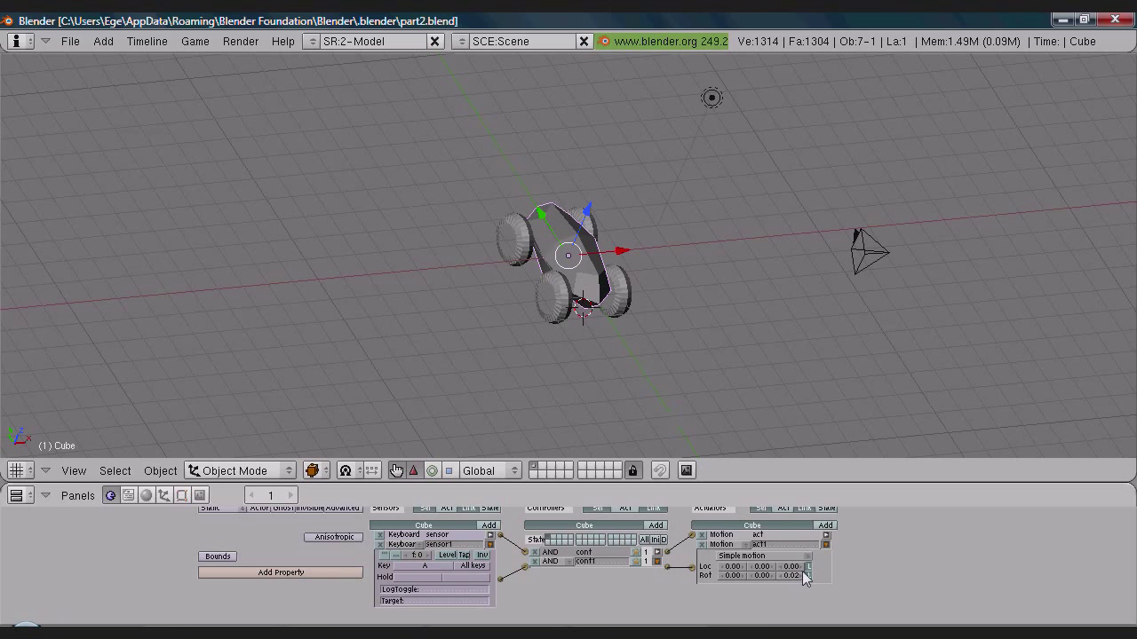
Step: Set act1's Rot Z to -0.03 and test the new turning speed in the game
click(796, 575)
key(p)
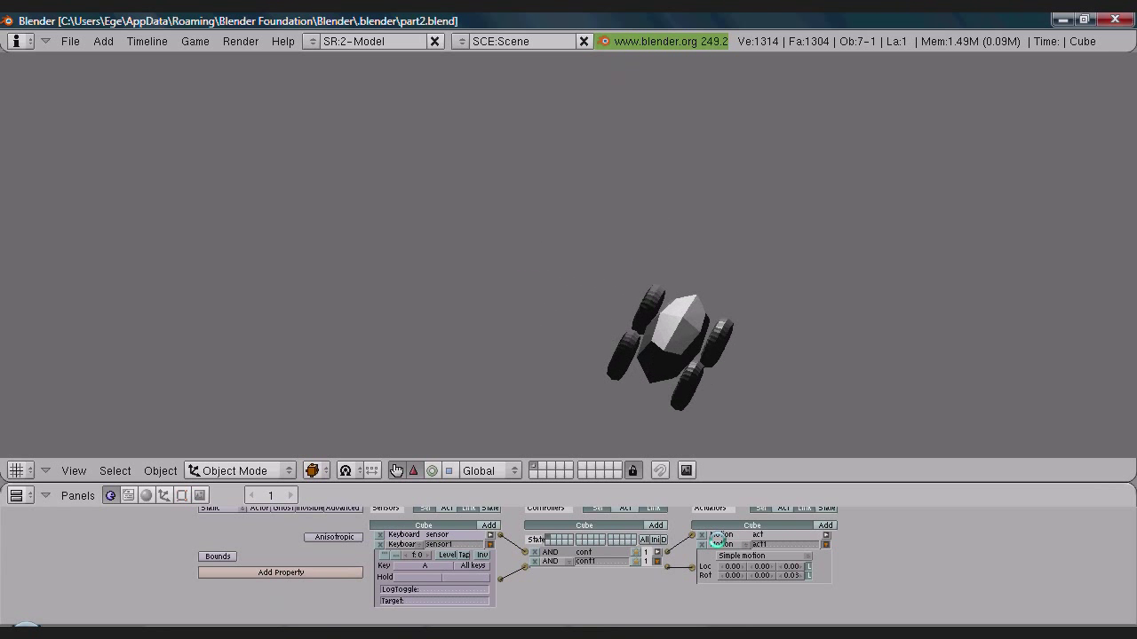
key(Escape)
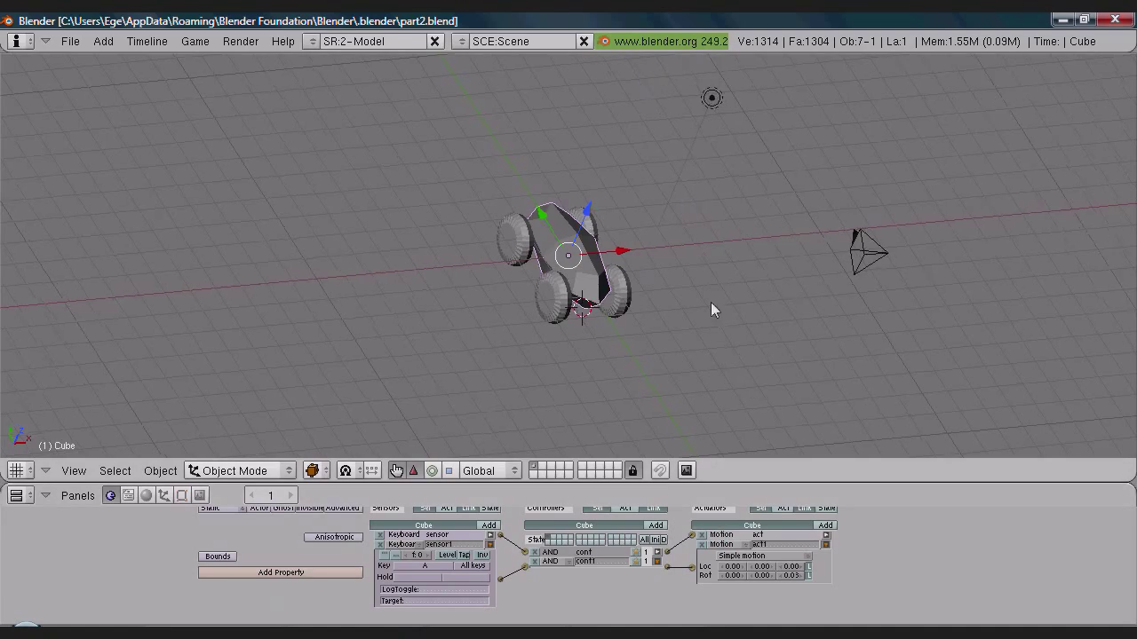
Step: Collapse the second actuator and sensor, switch to top view, and add a third sensor, controller and actuator
middle_drag(710, 302, 604, 337)
click(825, 544)
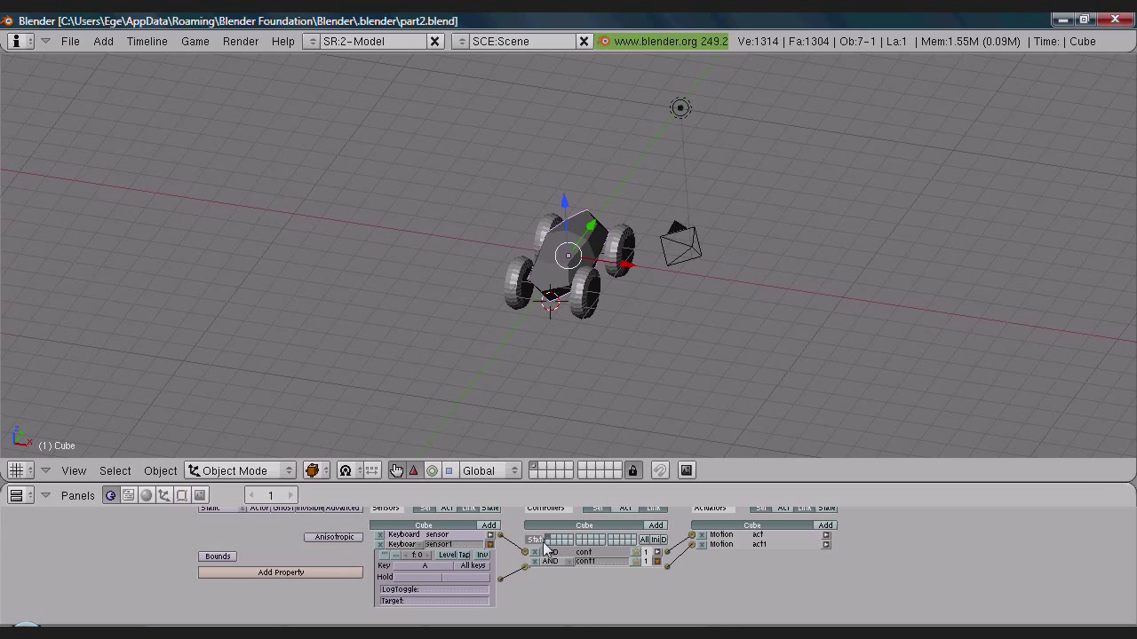
click(489, 544)
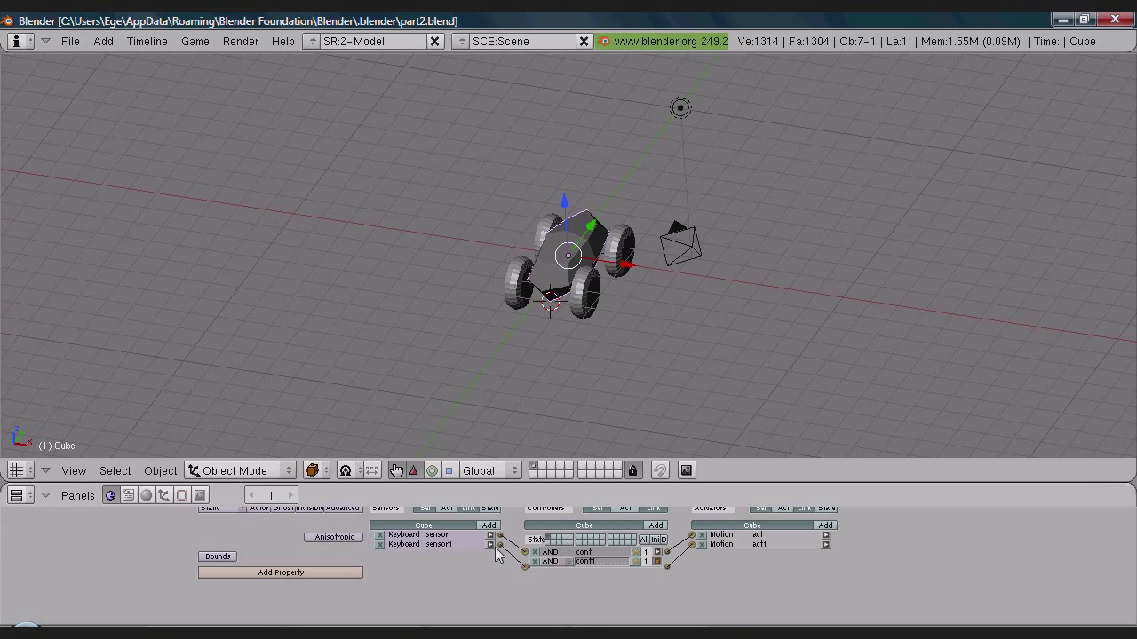
key(KP_7)
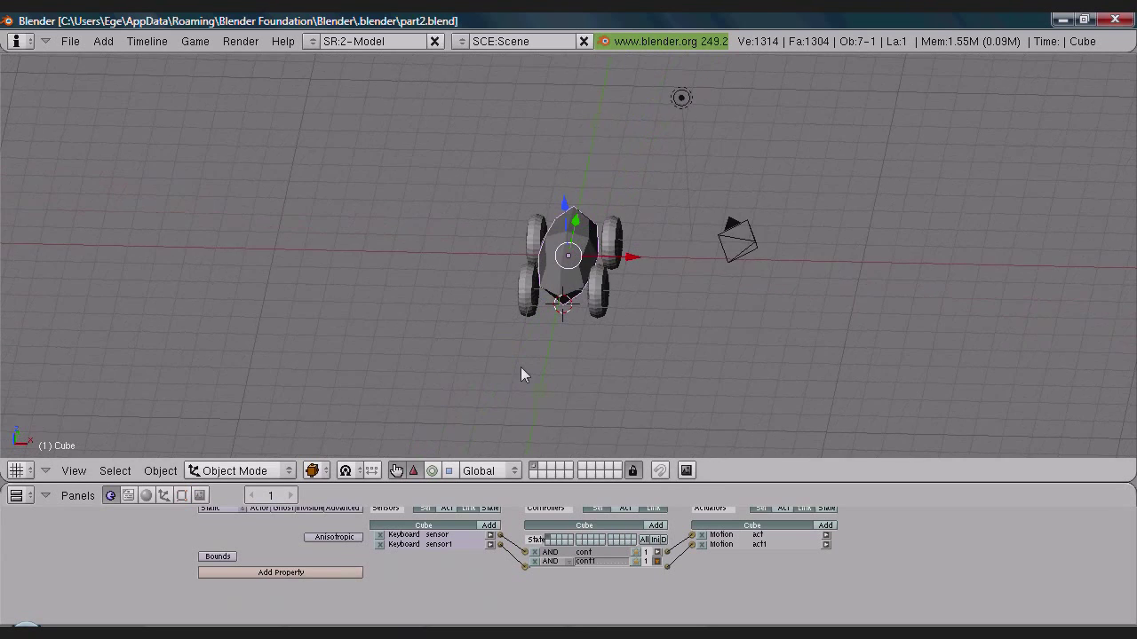
click(488, 525)
click(655, 525)
click(824, 525)
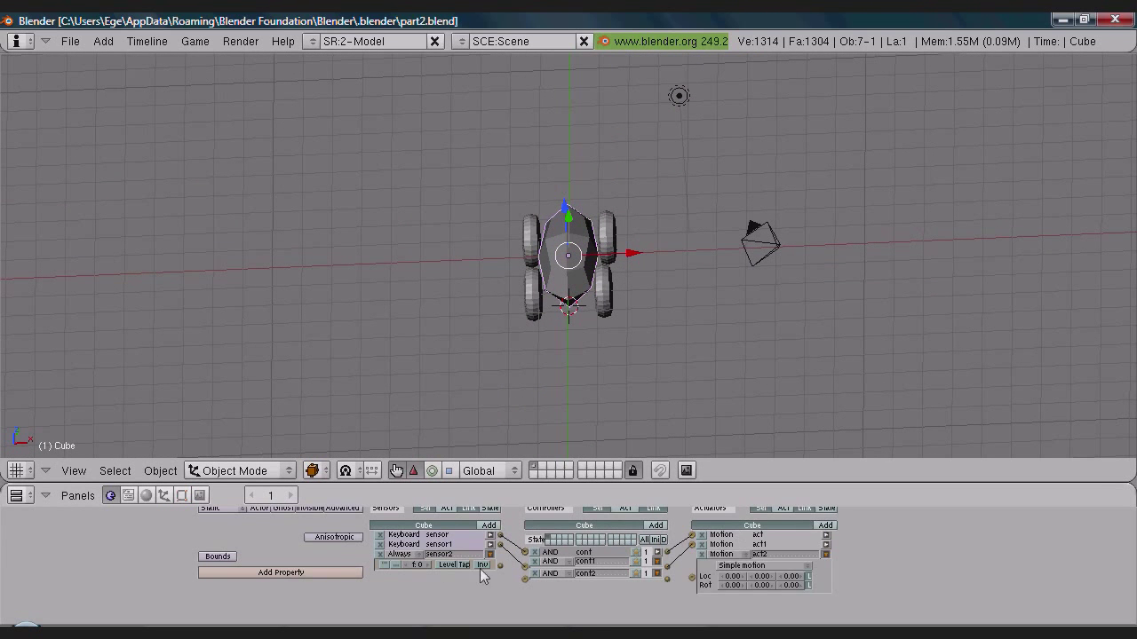
click(446, 555)
Step: Make sensor2 a D-key Keyboard sensor linked through cont2 to act2
click(420, 556)
click(419, 538)
click(423, 576)
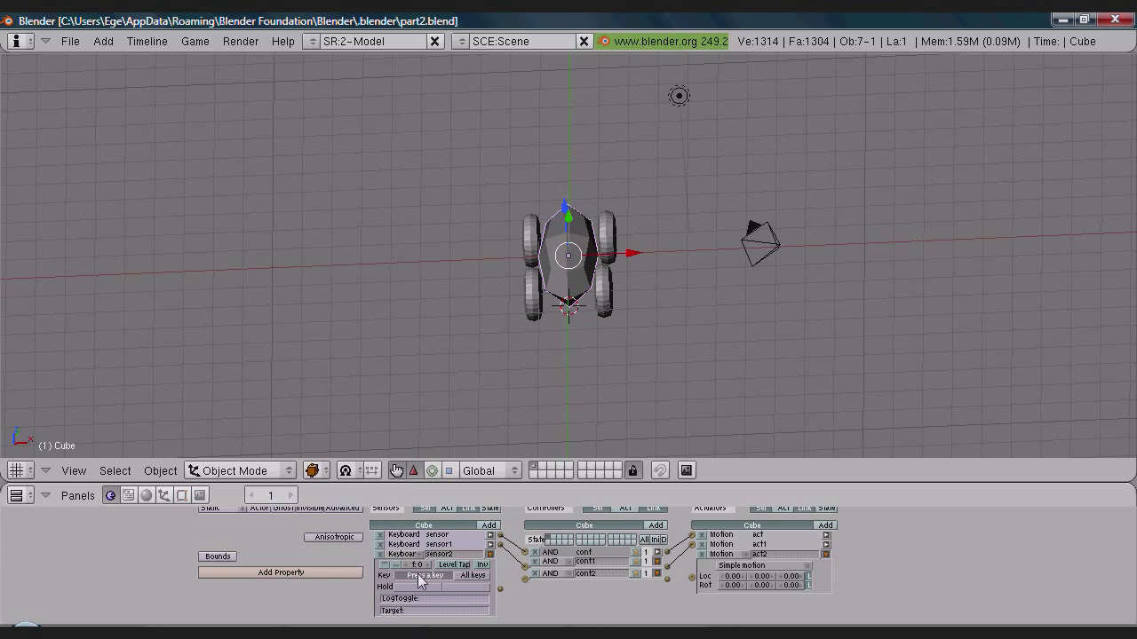
key(d)
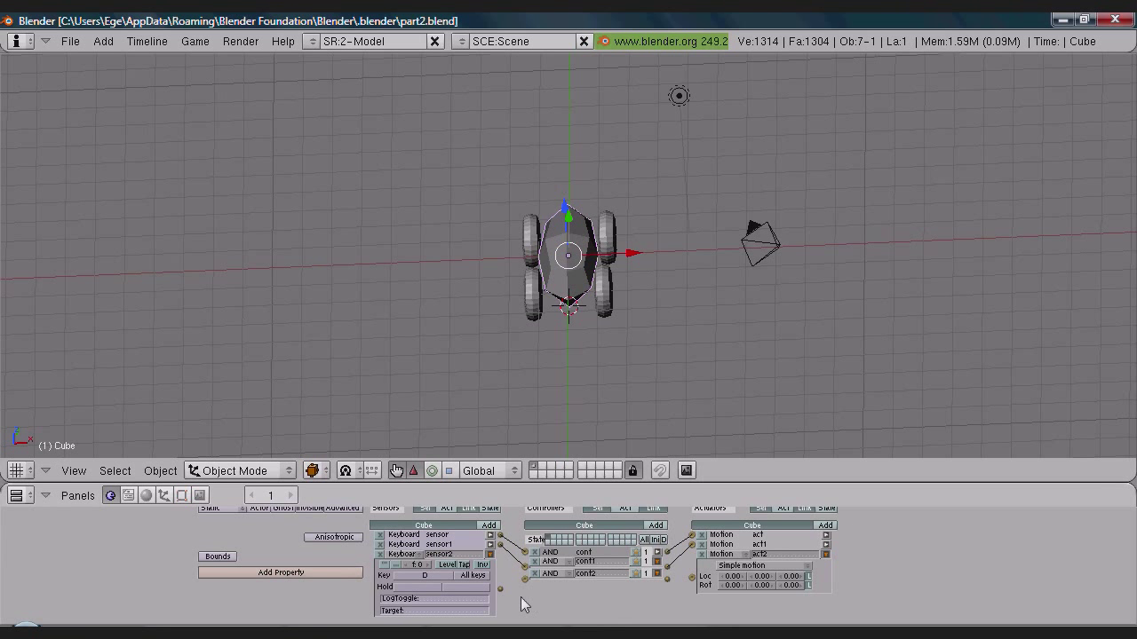
drag(500, 590, 525, 578)
drag(691, 577, 666, 575)
click(826, 544)
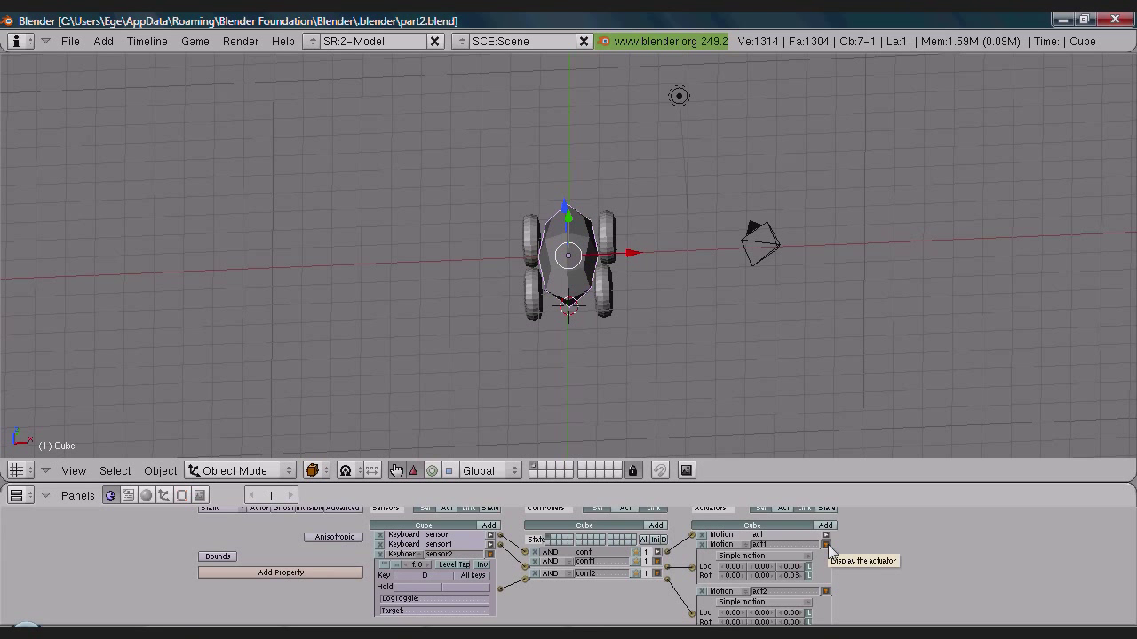
click(826, 545)
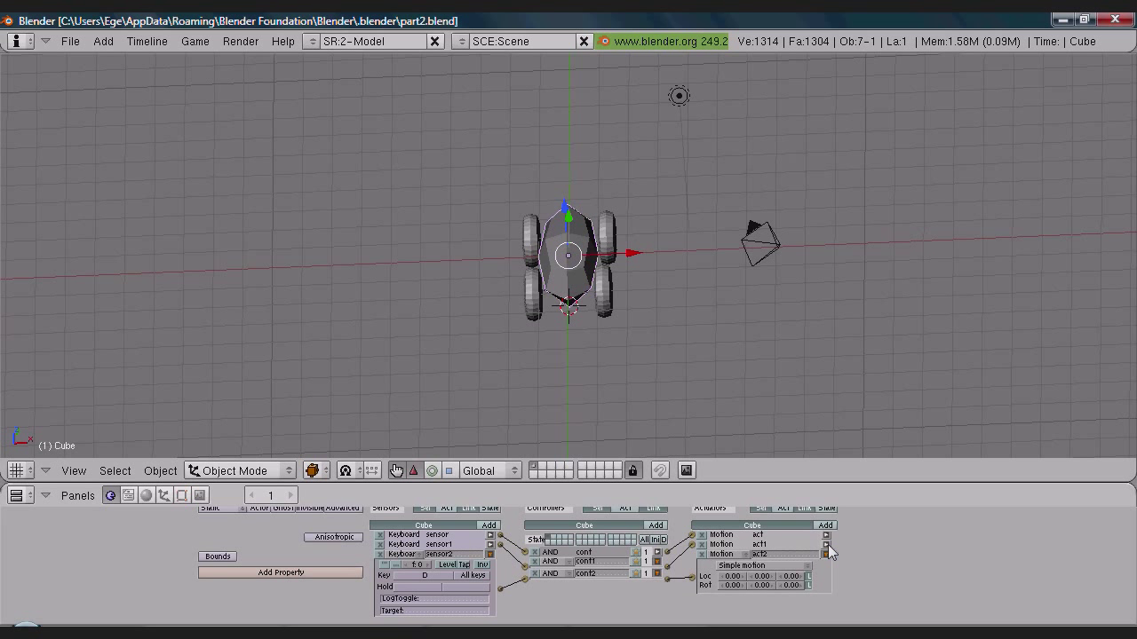
Step: Set act2's Rot Z to -0.03
click(790, 586)
text(-0.03)
key(Return)
Step: Test-drive the car with the D key, stop the game, and collapse sensor2's settings
key(p)
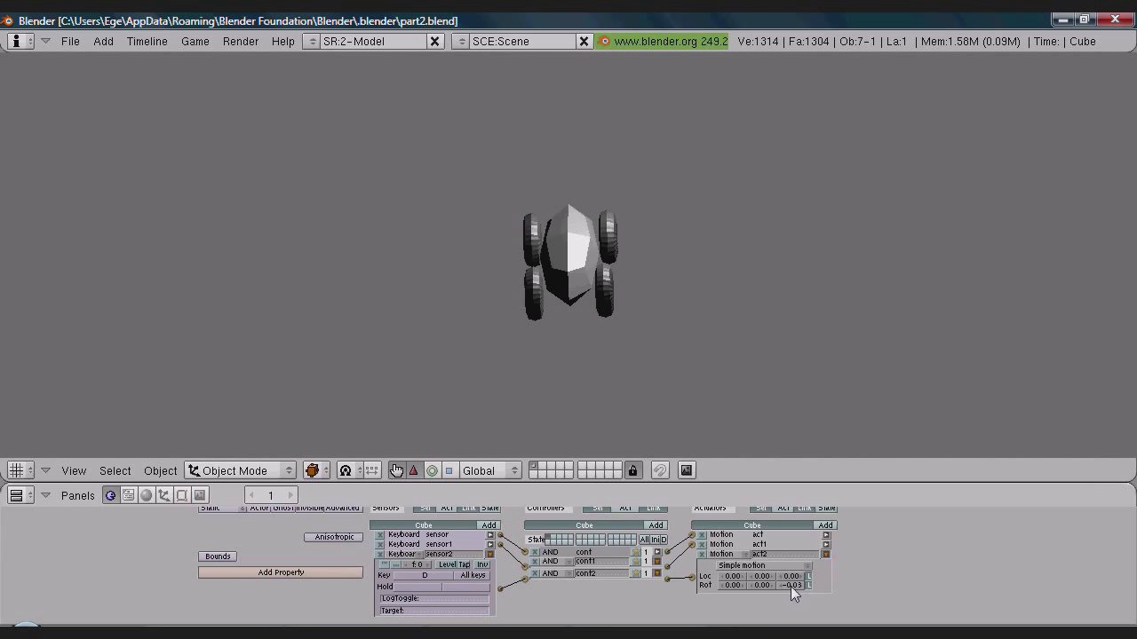
key(d)
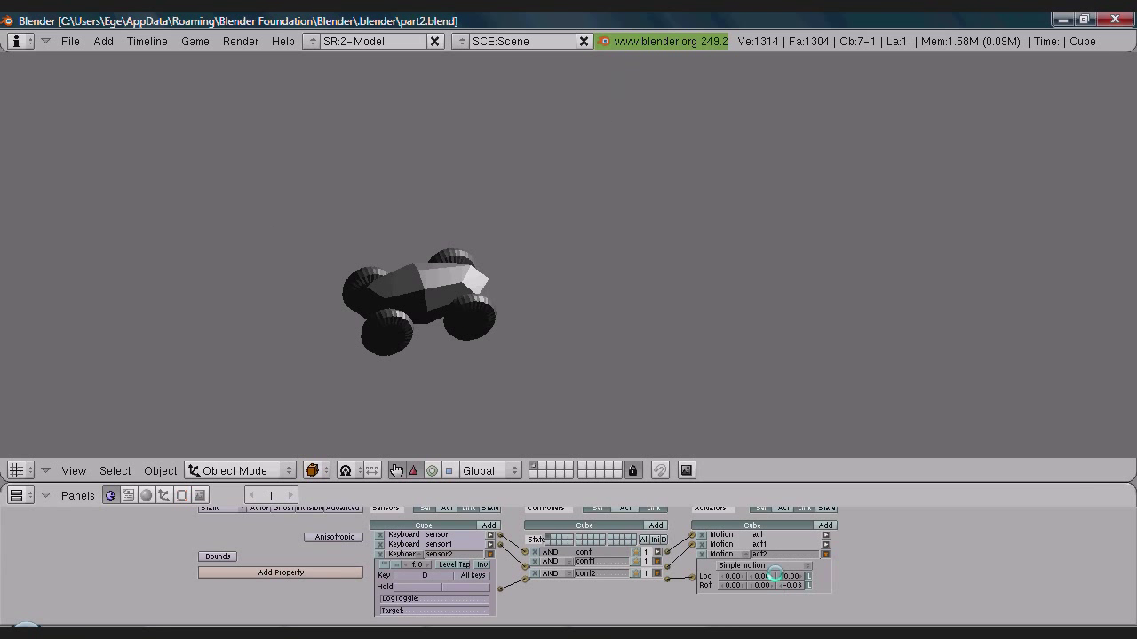
key(Escape)
middle_drag(688, 418, 619, 351)
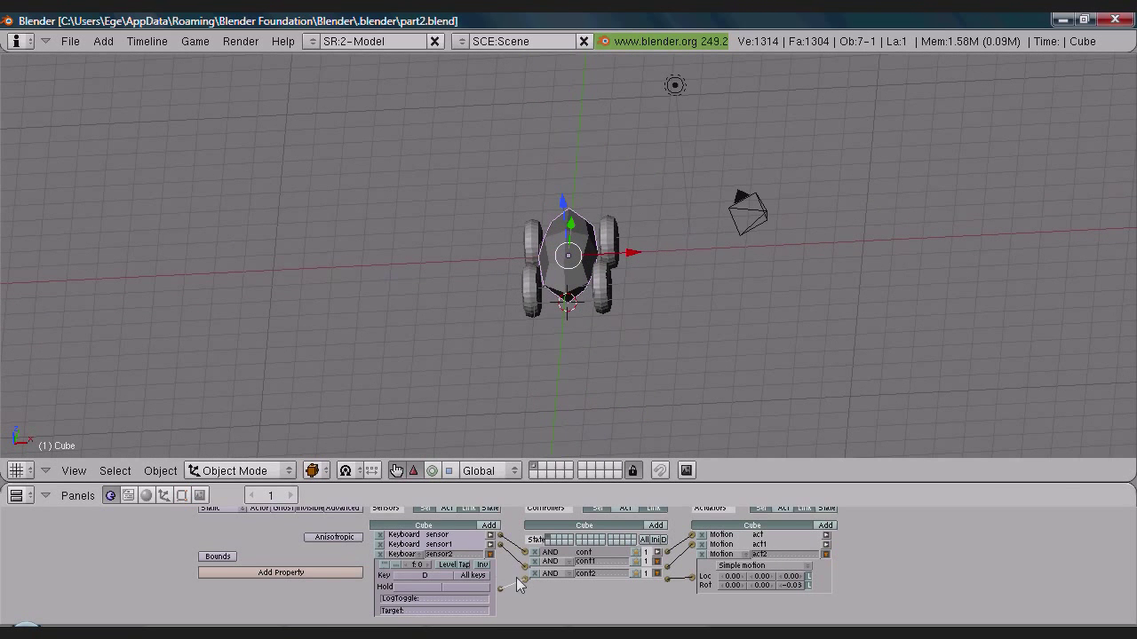
click(490, 554)
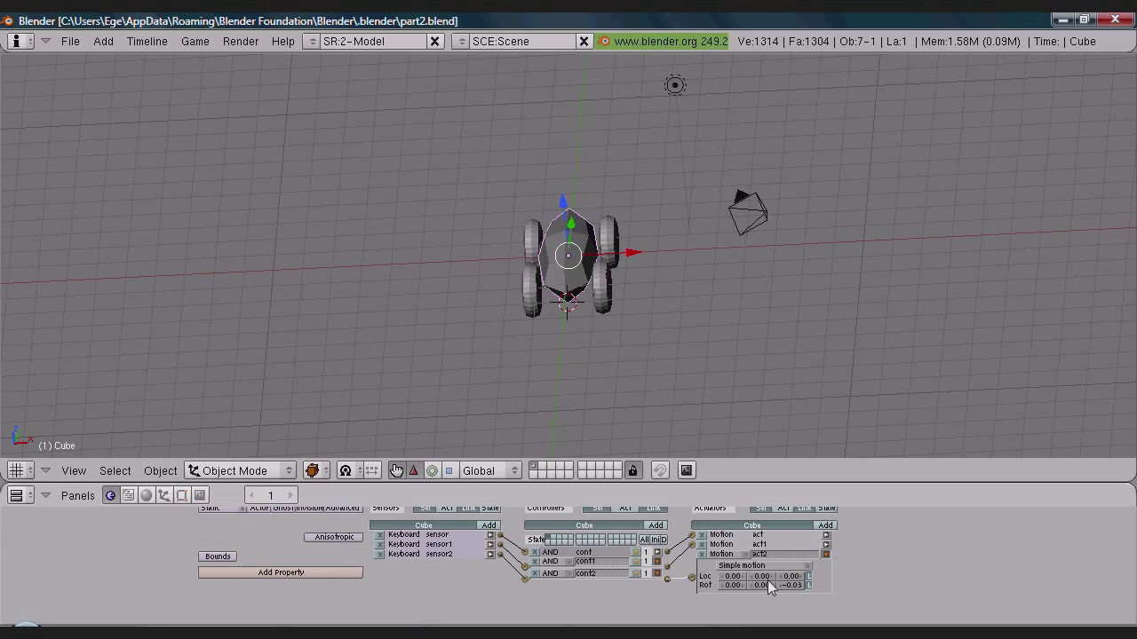
Step: Collapse act2, cont2 and cont1, then add a fourth sensor, controller and Motion actuator
click(825, 554)
click(657, 573)
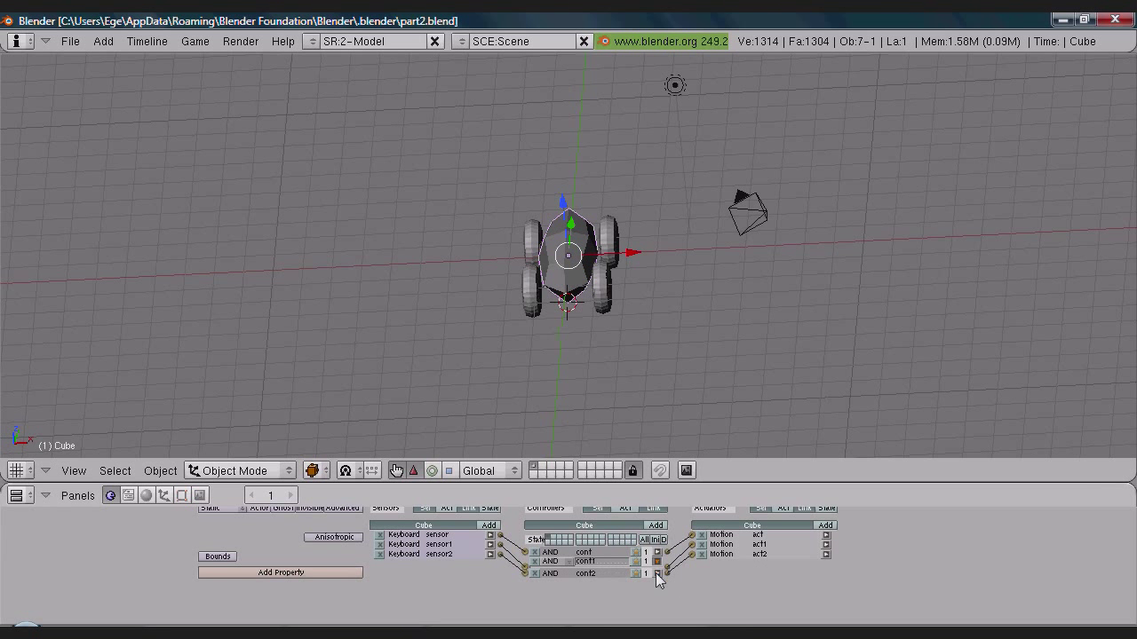
click(657, 561)
click(489, 525)
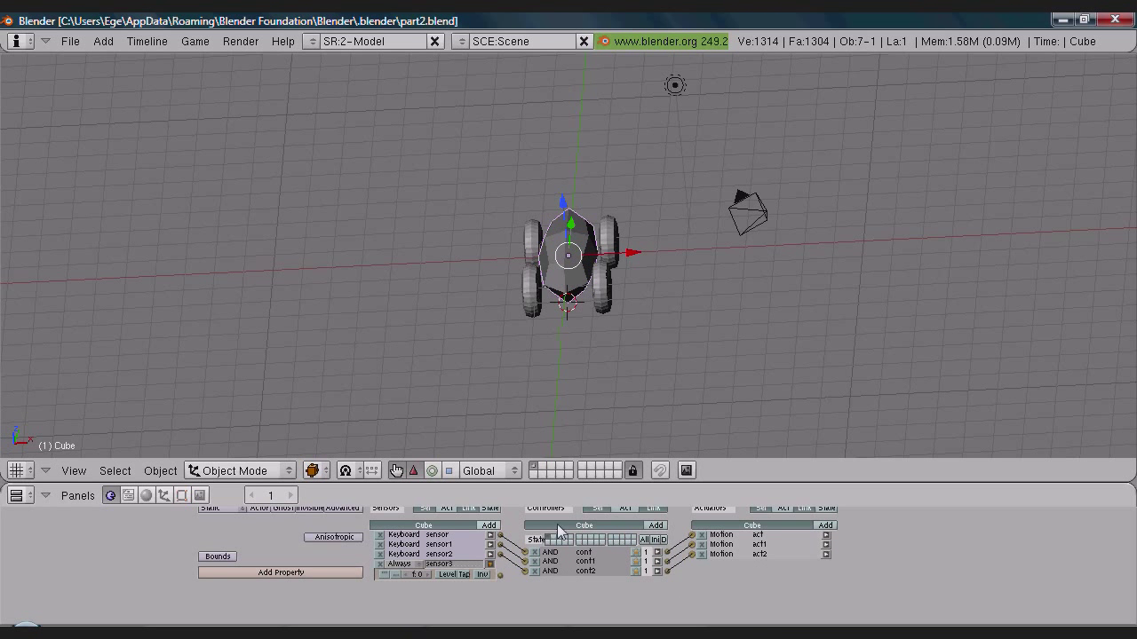
click(655, 525)
click(825, 525)
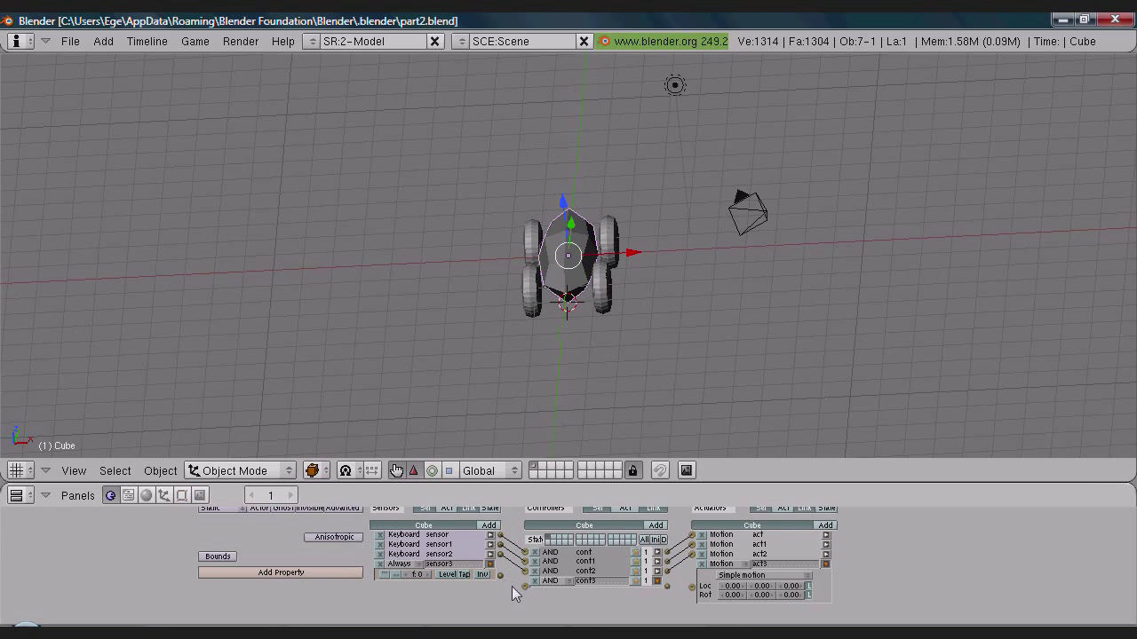
Step: Make sensor3 an S-key Keyboard sensor linked through cont3 to act3
click(423, 569)
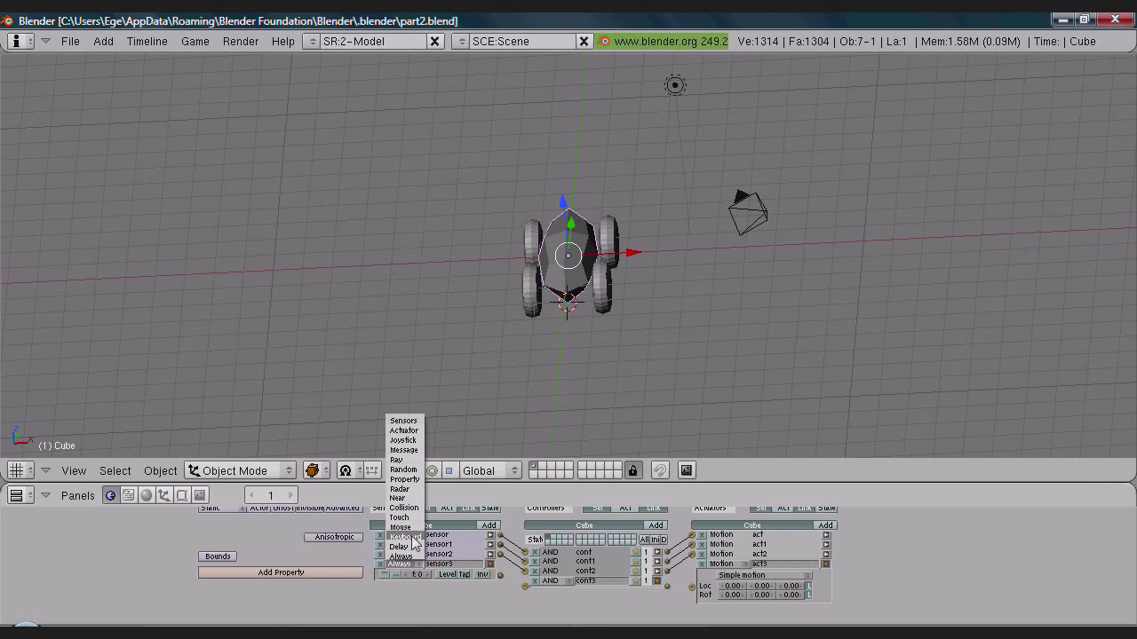
click(407, 548)
click(431, 587)
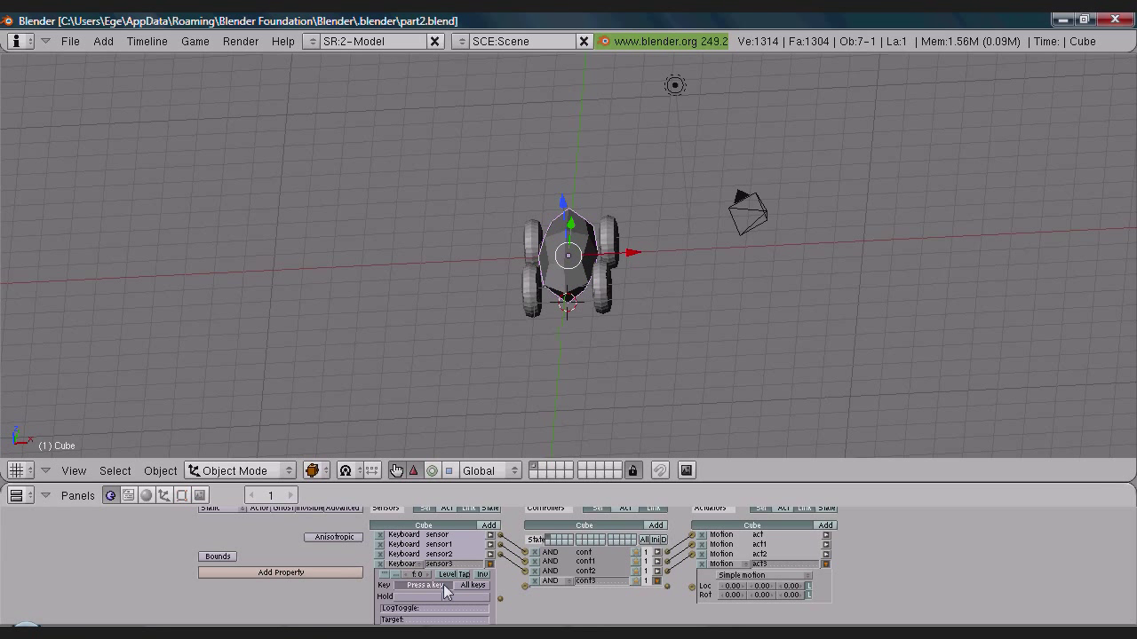
key(s)
drag(523, 587, 501, 600)
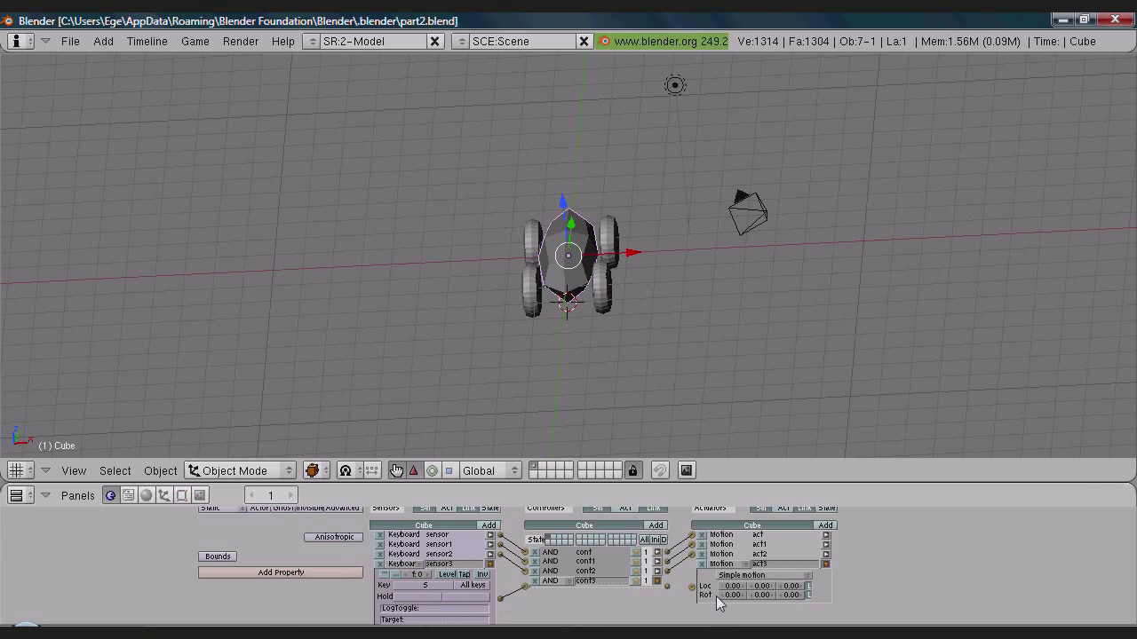
mouse_move(692, 588)
mouse_down()
mouse_move(667, 588)
mouse_move(692, 588)
mouse_up()
Step: Test the S-key chain, reset act3's rotation to 0.00, and launch the game again
key(p)
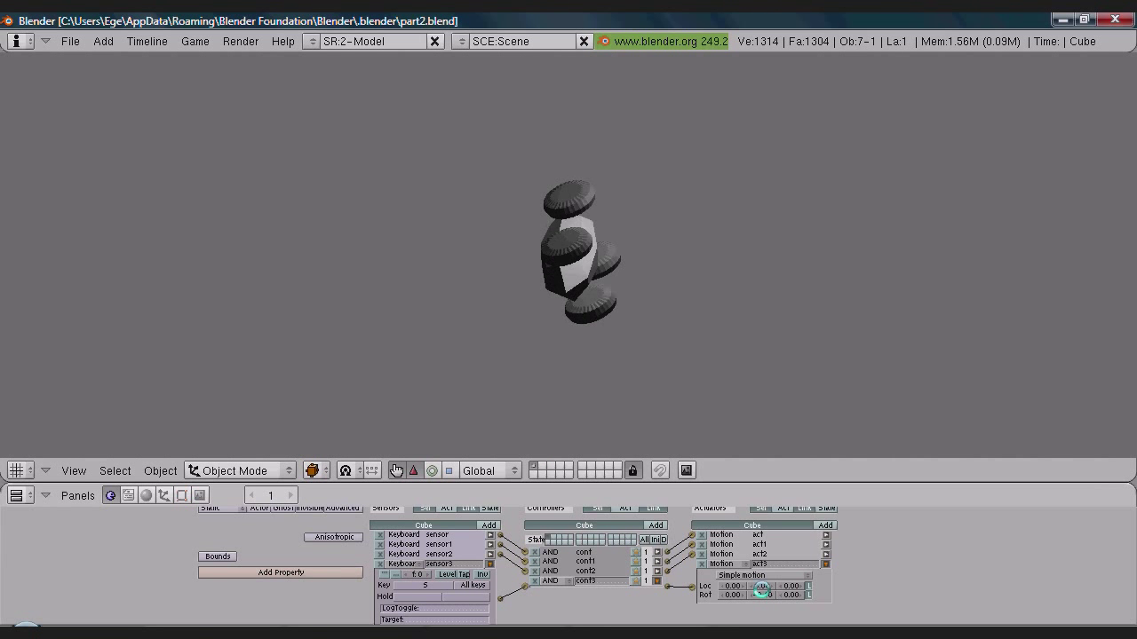
key(Escape)
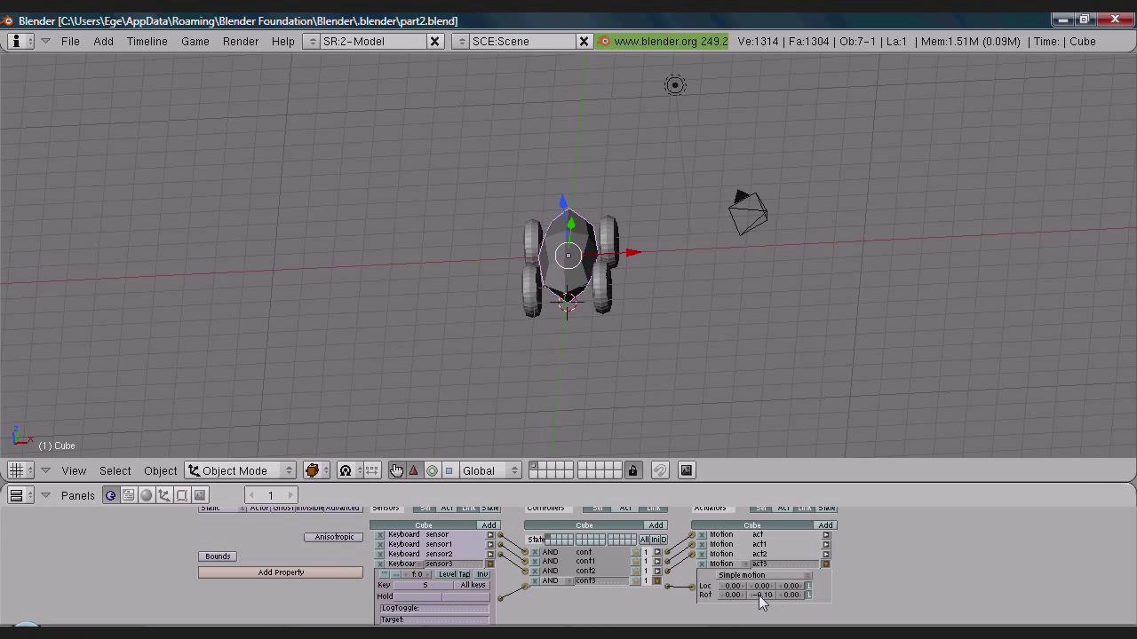
click(772, 604)
key(p)
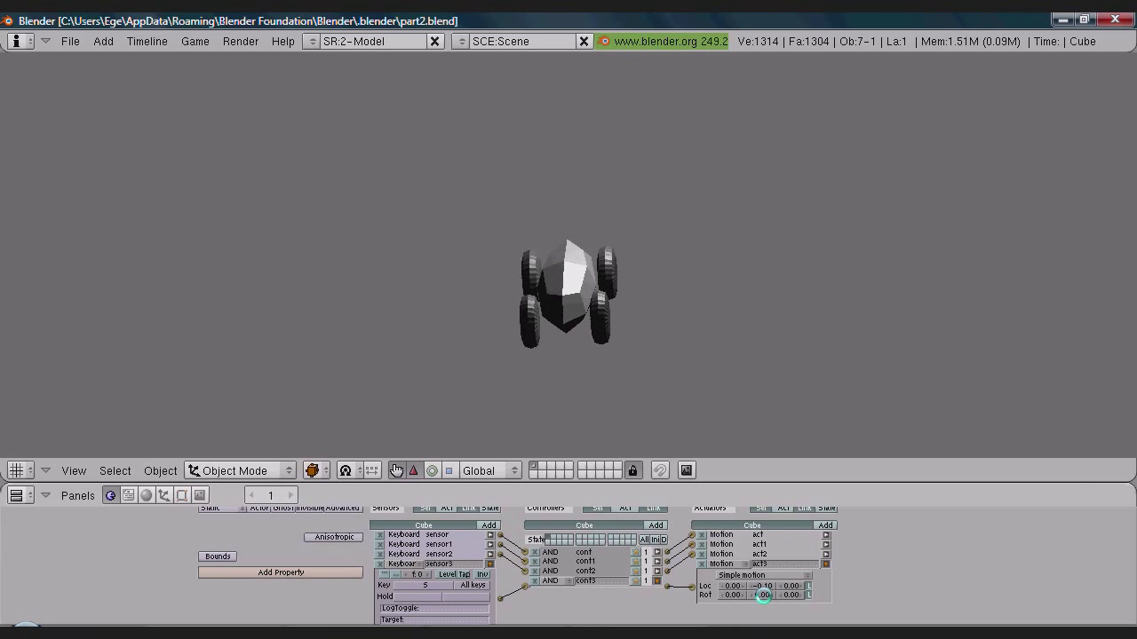
Step: Drive the car around with the W, A, S and D keys, then quit the game
key(s)
key(a)
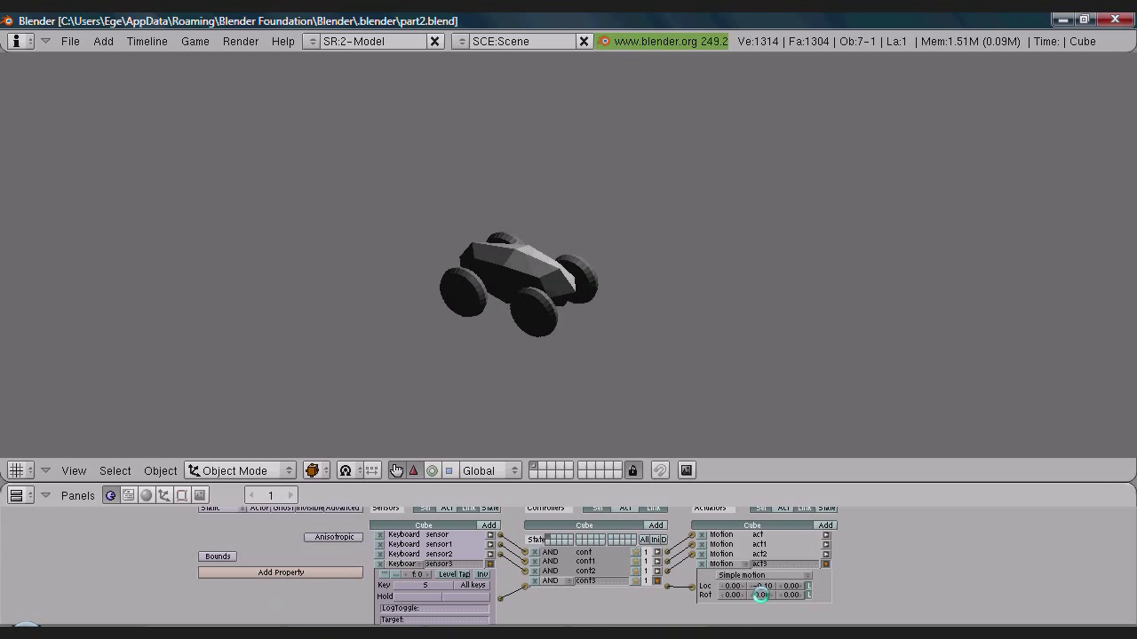
key(a)
key(s)
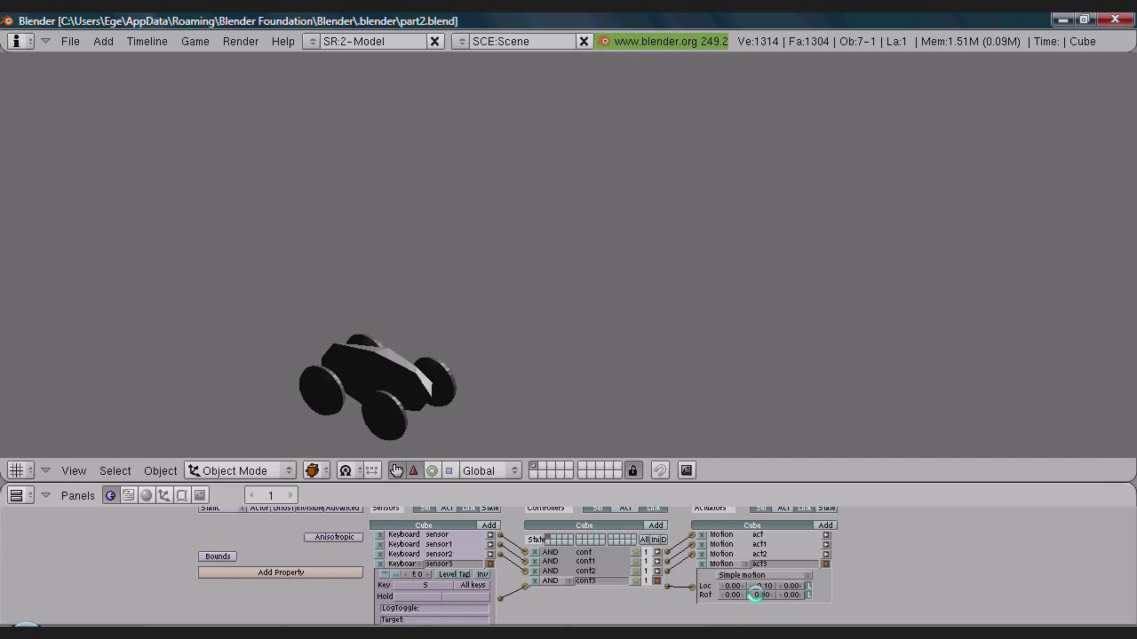
key(w)
key(d)
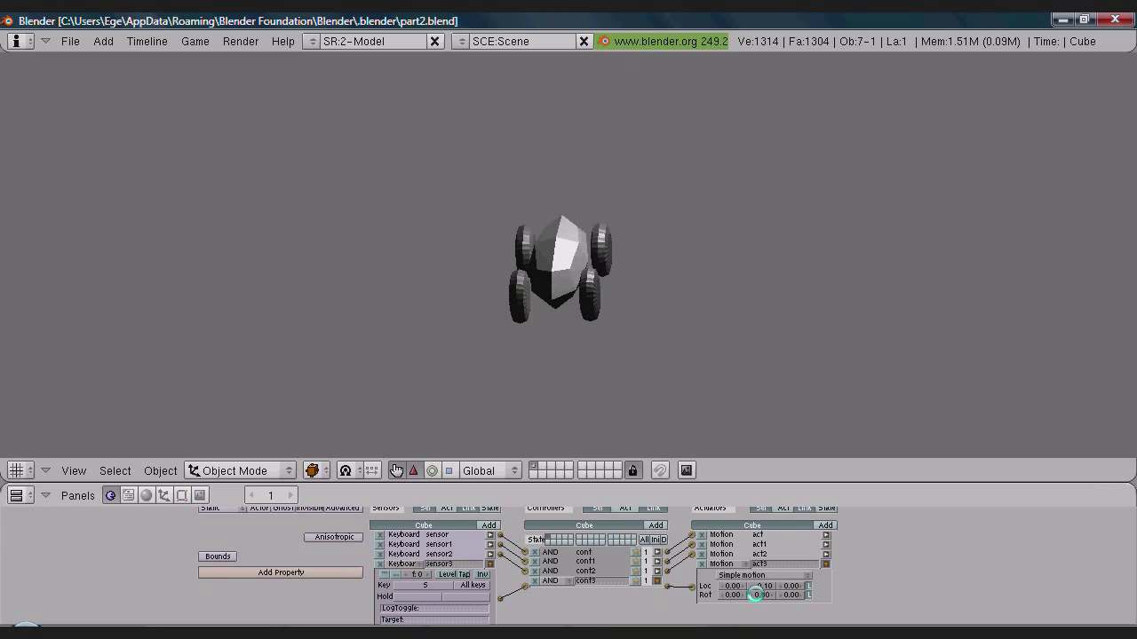
key(d)
key(w)
key(a)
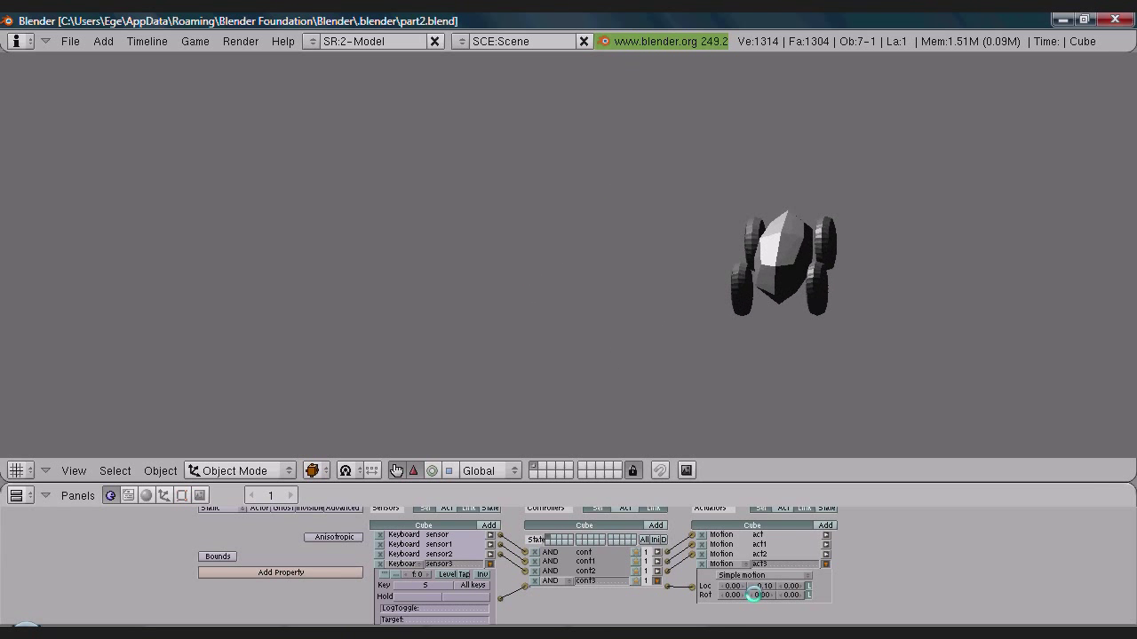
key(a)
key(w)
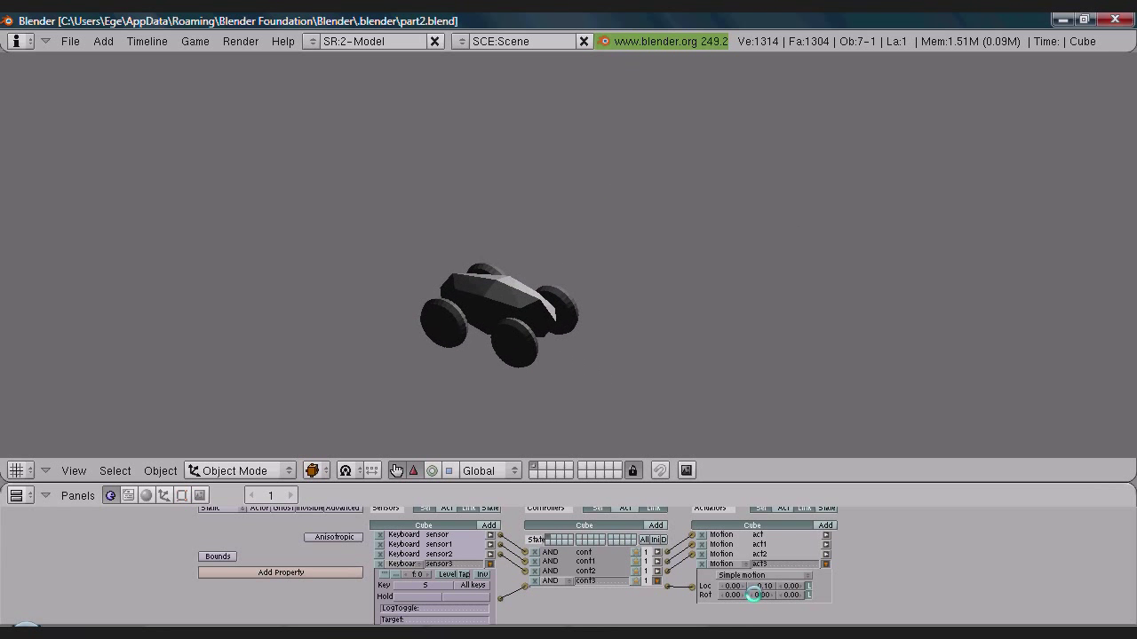
key(a)
key(w)
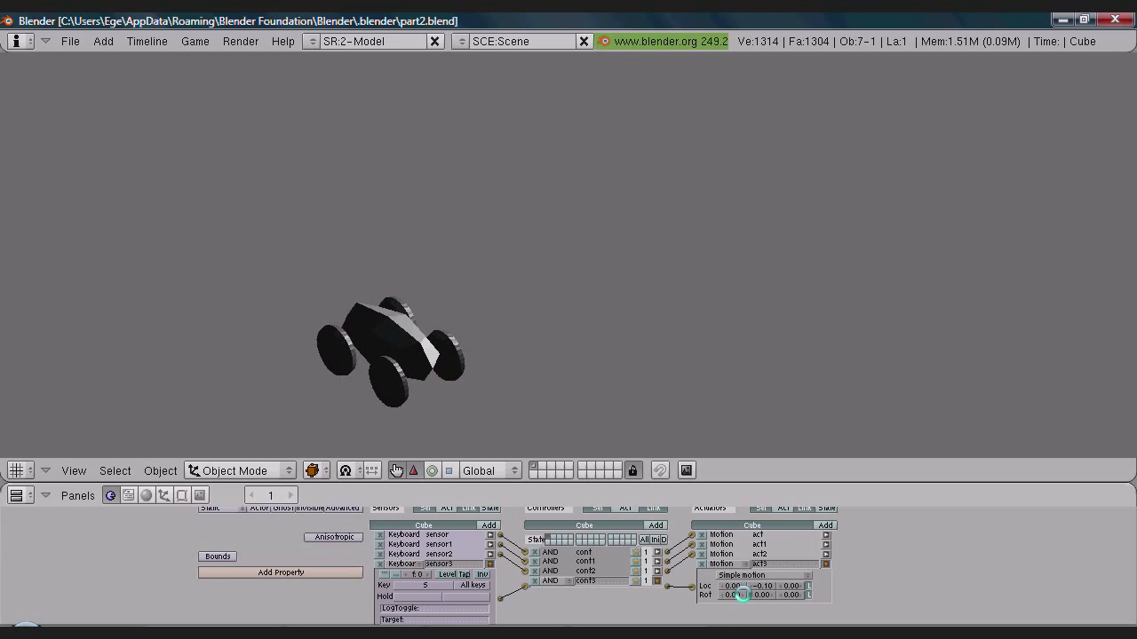
key(a)
key(w)
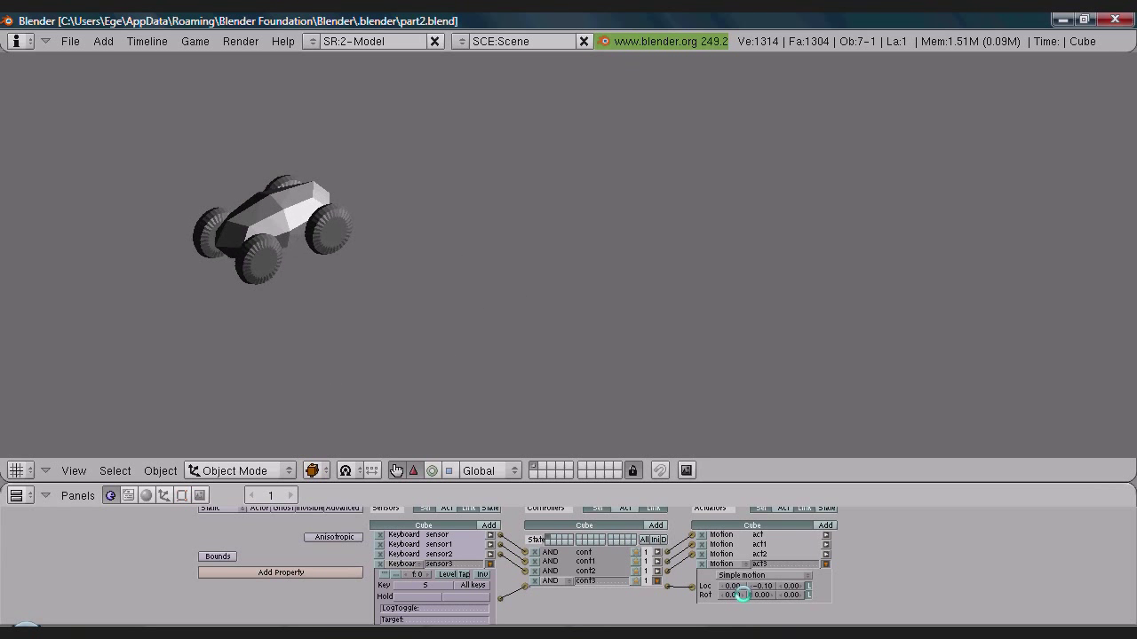
key(Escape)
middle_drag(688, 308, 593, 275)
Step: From a low side view, set the 3D cursor just below the car and bring up the Add menu
key(KP_7)
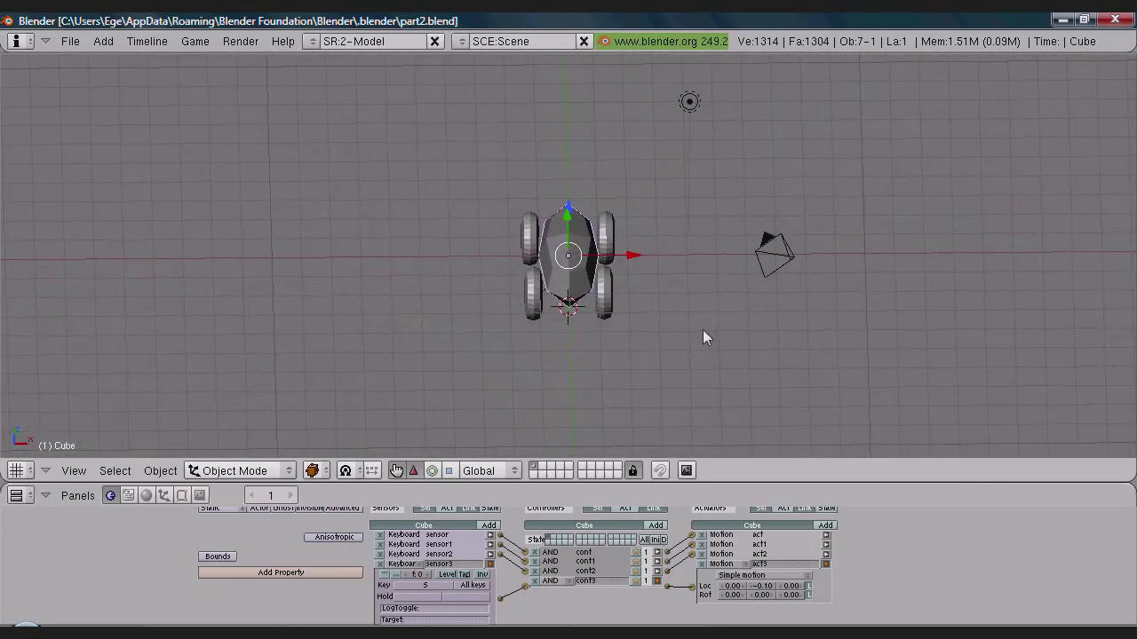
middle_drag(702, 331, 746, 371)
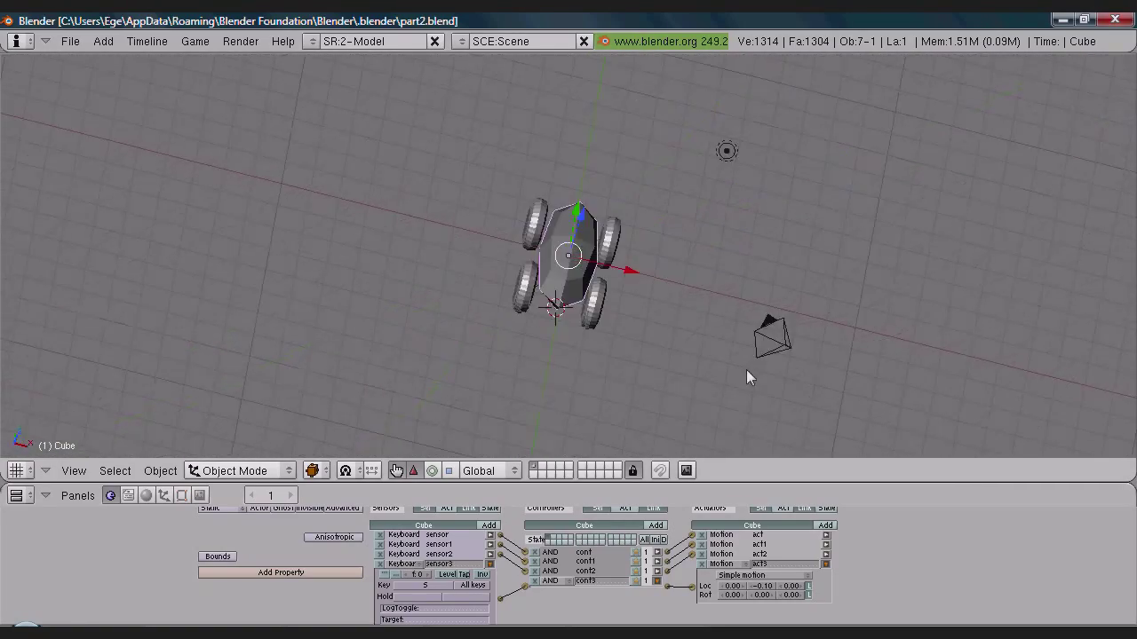
middle_drag(662, 383, 561, 317)
click(558, 306)
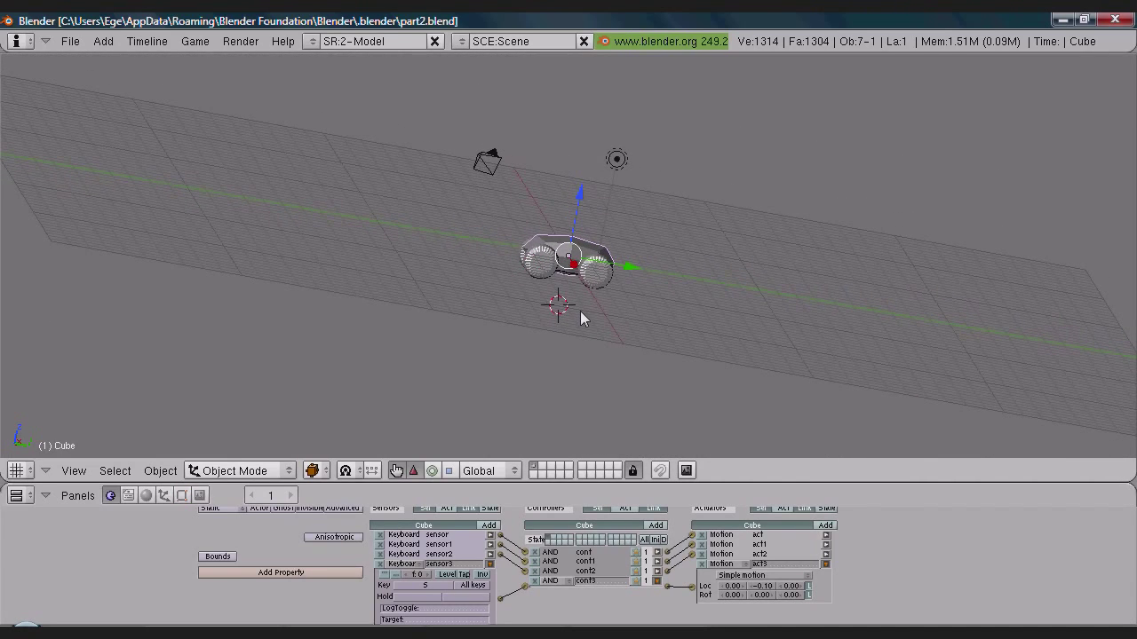
middle_drag(563, 323, 604, 317)
key(space)
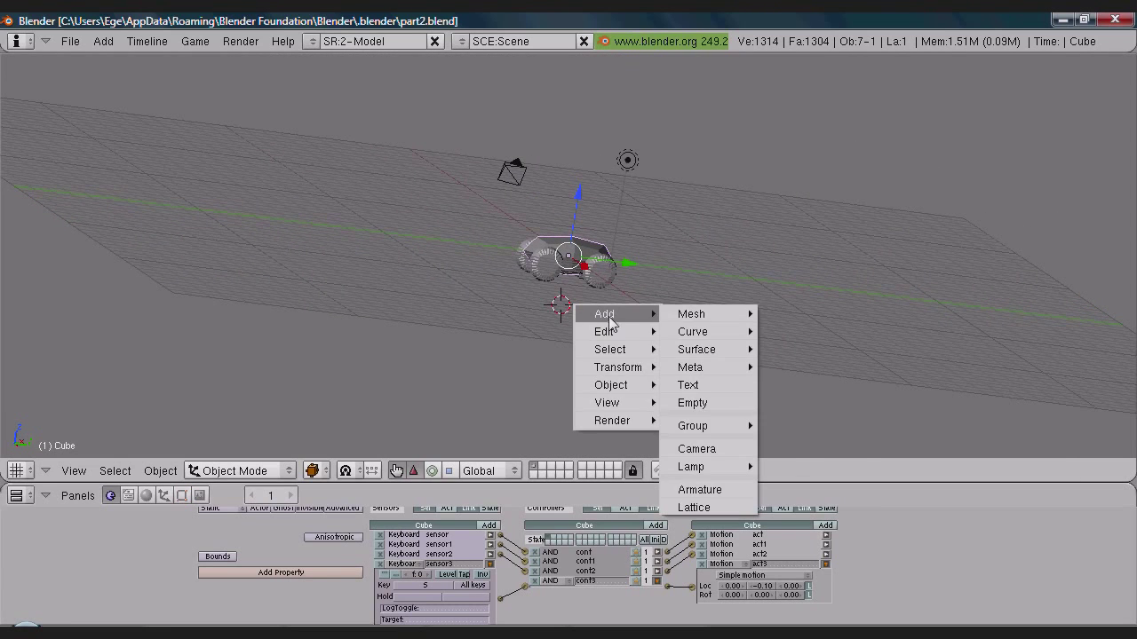
Step: Add a cube mesh, Cube.001, at the 3D cursor below the car
mouse_move(691, 314)
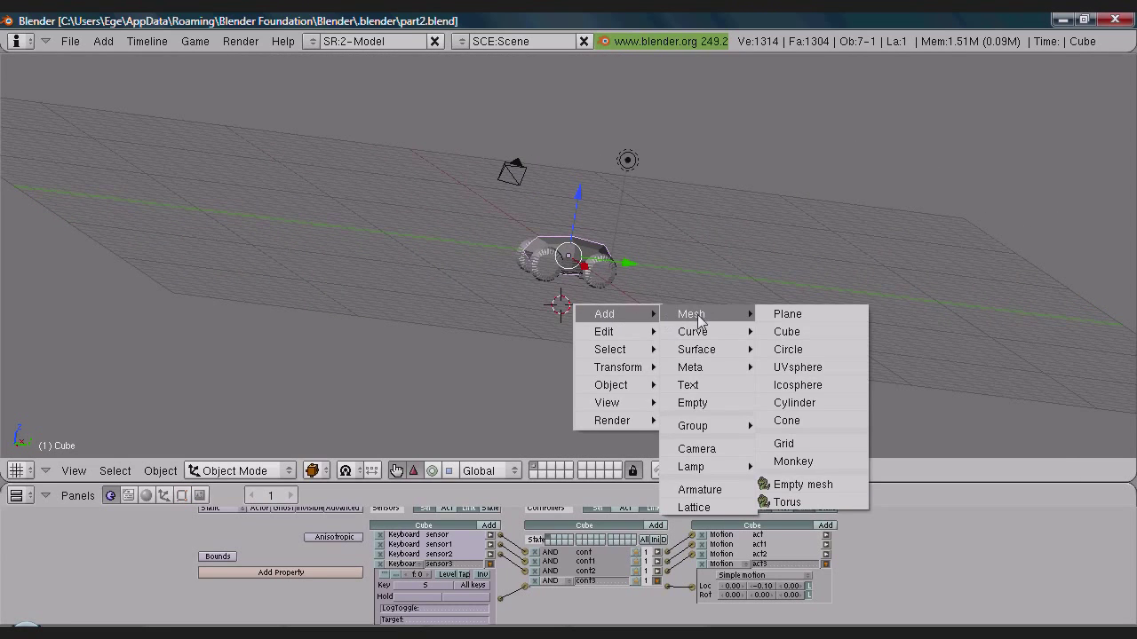
click(816, 333)
middle_drag(815, 331, 599, 382)
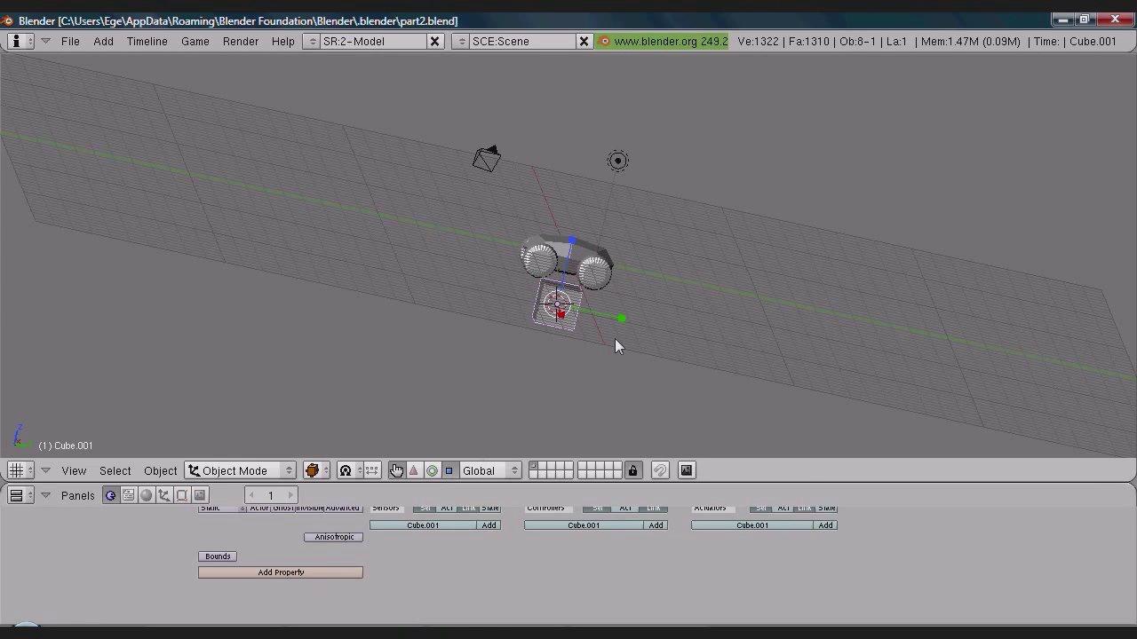
middle_drag(614, 338, 592, 346)
Step: Stretch Cube.001 long along Y, then wide along X
key(s)
key(y)
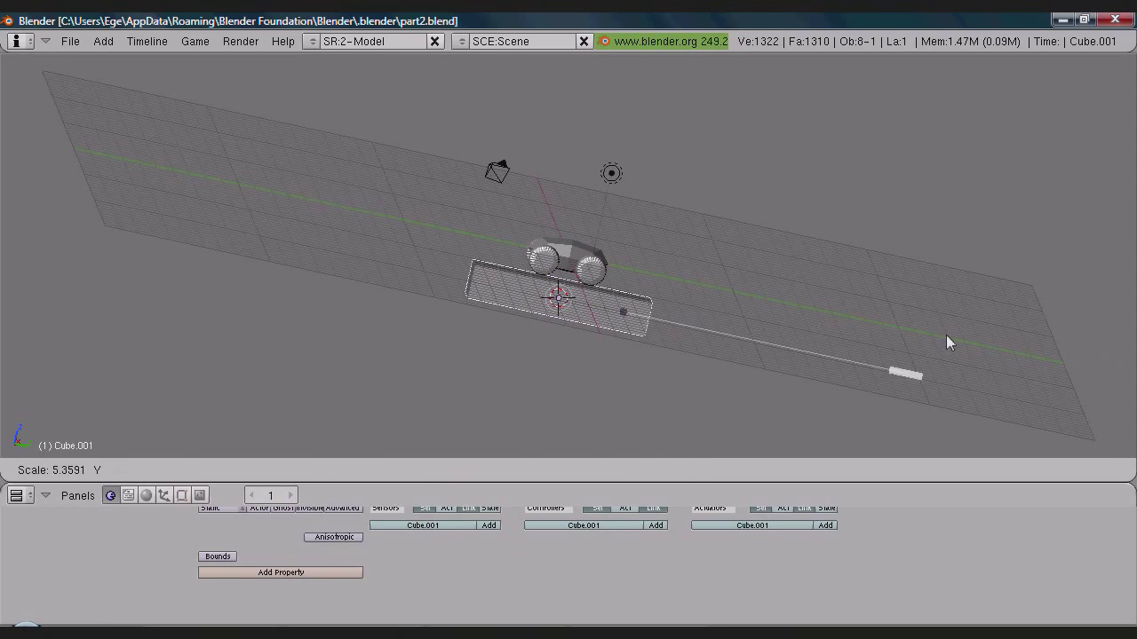
click(1063, 336)
middle_drag(1063, 335, 585, 282)
scroll(603, 277, down, 3)
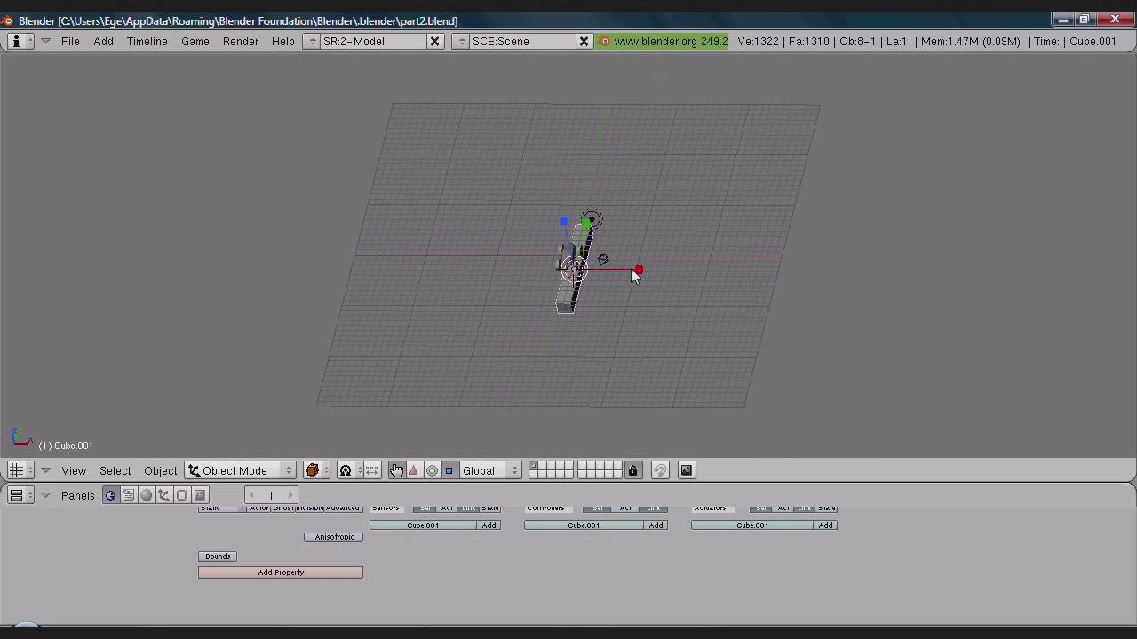
key(s)
key(x)
click(721, 291)
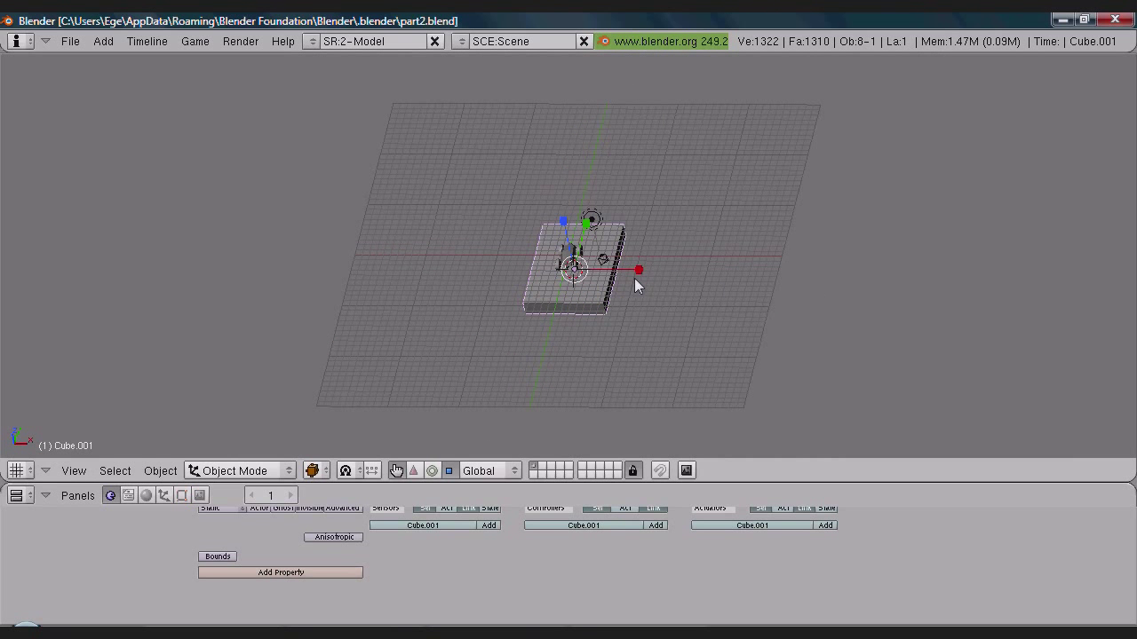
Step: Scale Cube.001 further along X and Y into a broad flat ground slab
key(s)
key(x)
click(809, 269)
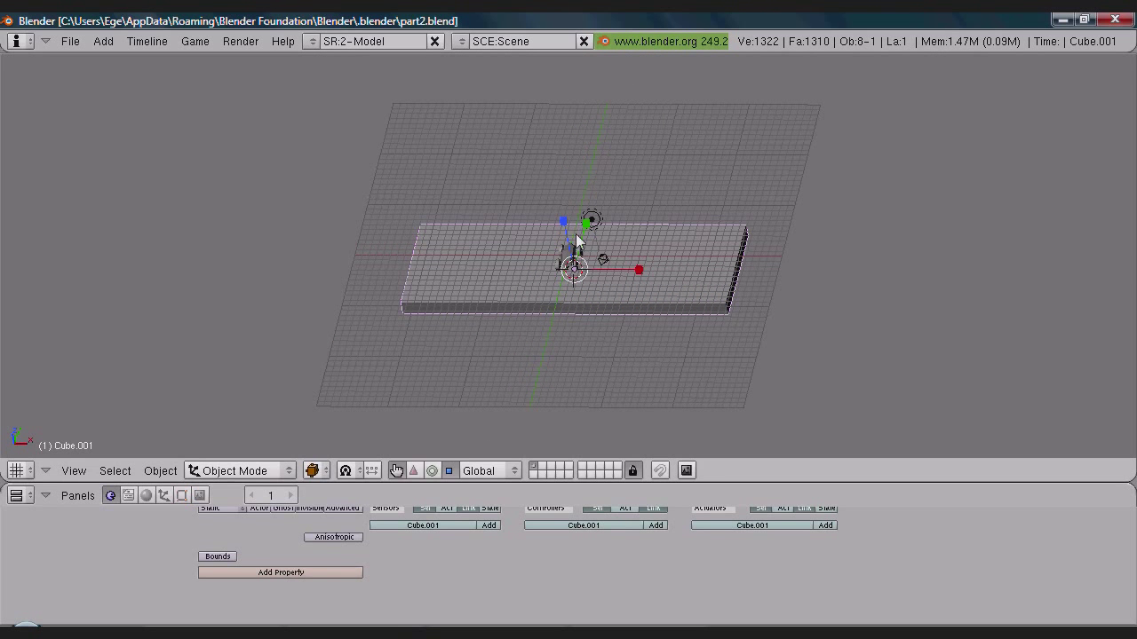
key(s)
key(y)
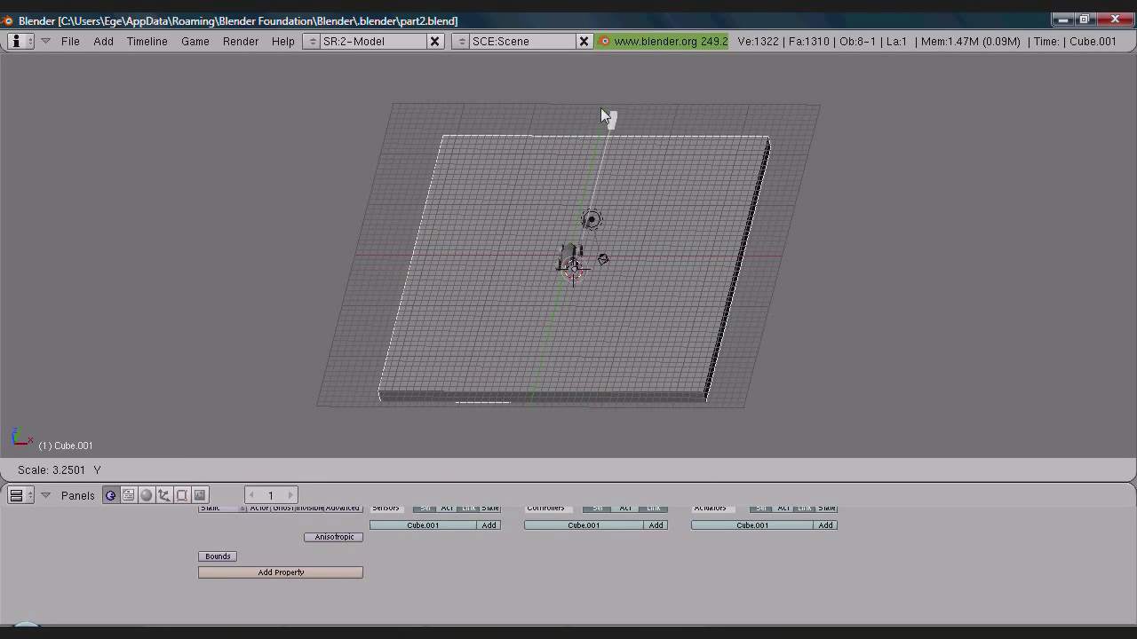
click(601, 108)
middle_drag(577, 258, 562, 300)
scroll(545, 233, up, 3)
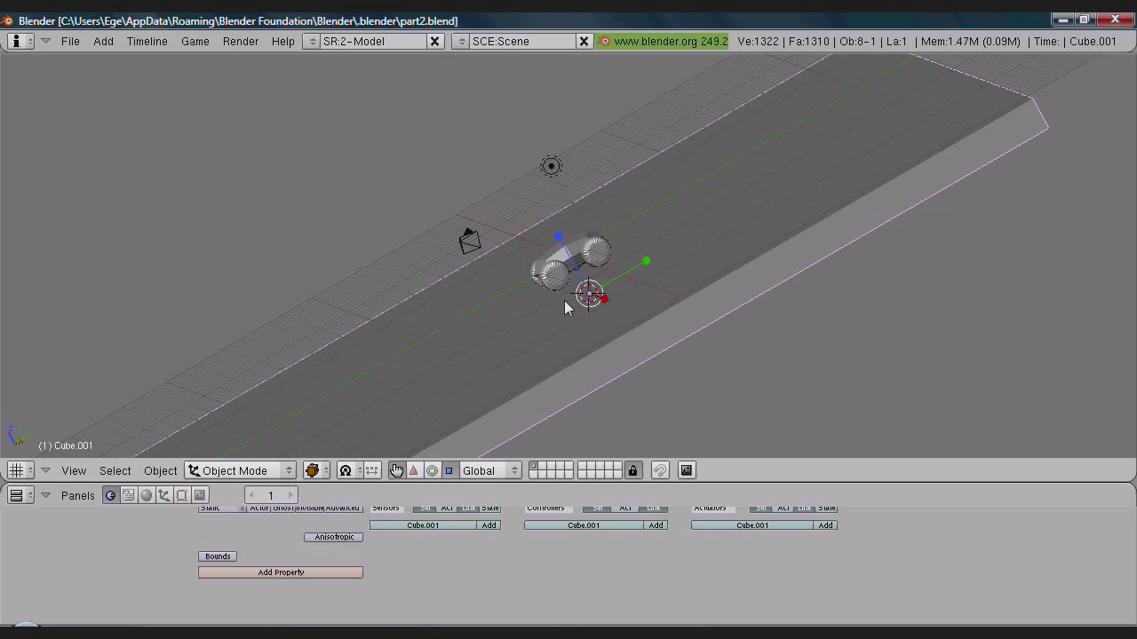
Step: Test-run the game twice from a lower view to watch the car roll
key(p)
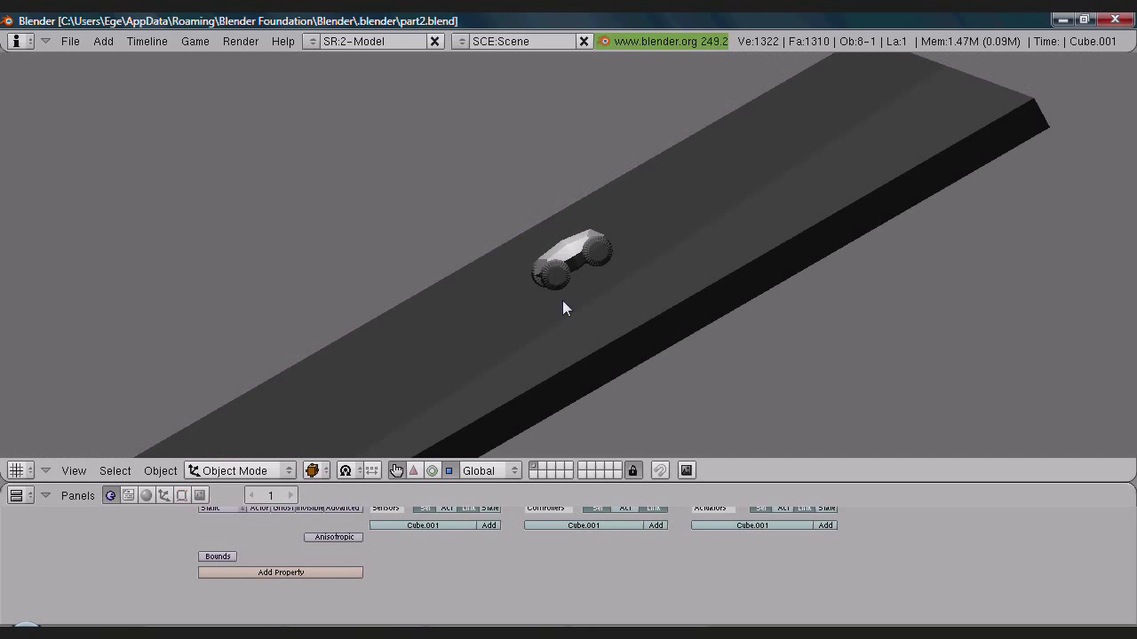
key(Escape)
mouse_move(561, 299)
middle_down()
mouse_move(555, 283)
mouse_move(555, 309)
middle_up()
scroll(555, 282, up, 4)
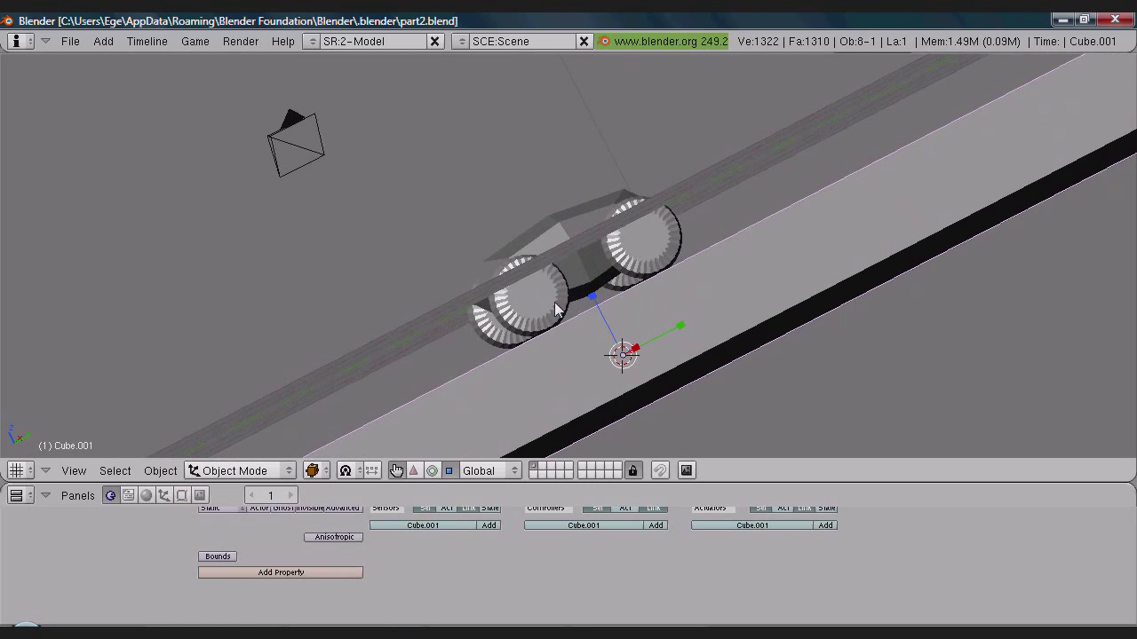
key(p)
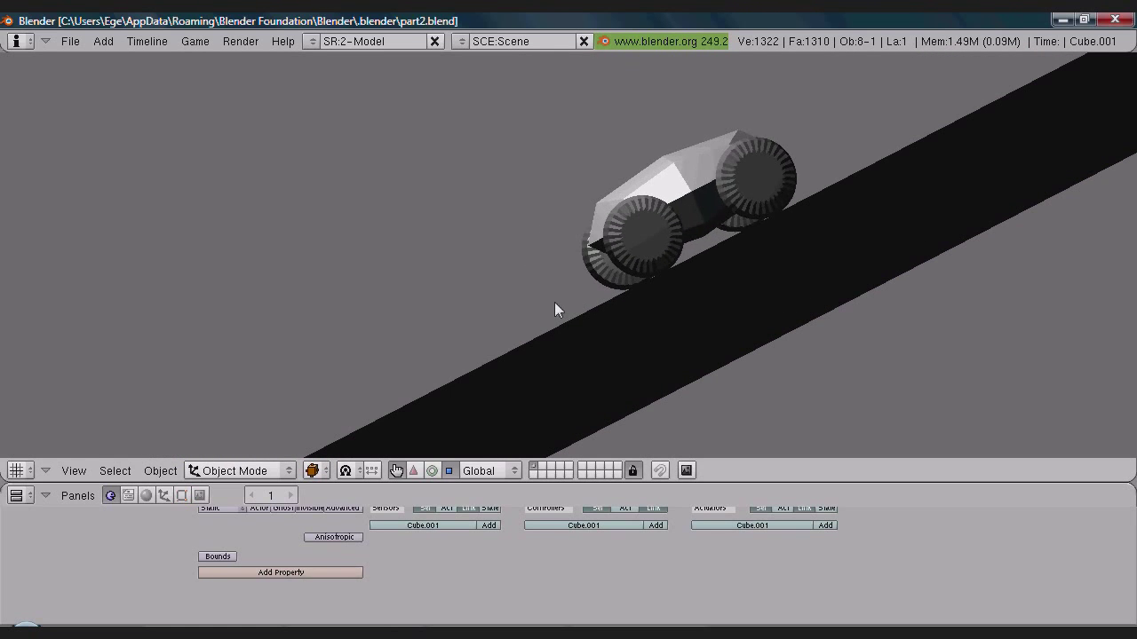
key(Escape)
Step: Run the game again from a wider view of the whole slab, then select the lamp
middle_drag(550, 307, 494, 336)
scroll(629, 334, down, 4)
key(p)
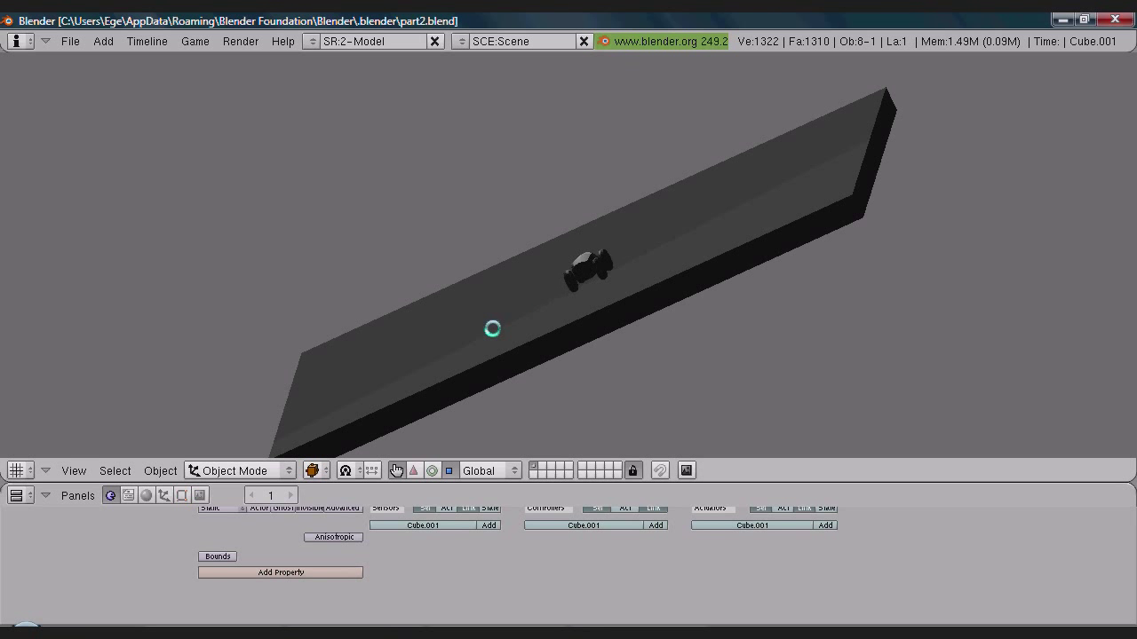
key(Escape)
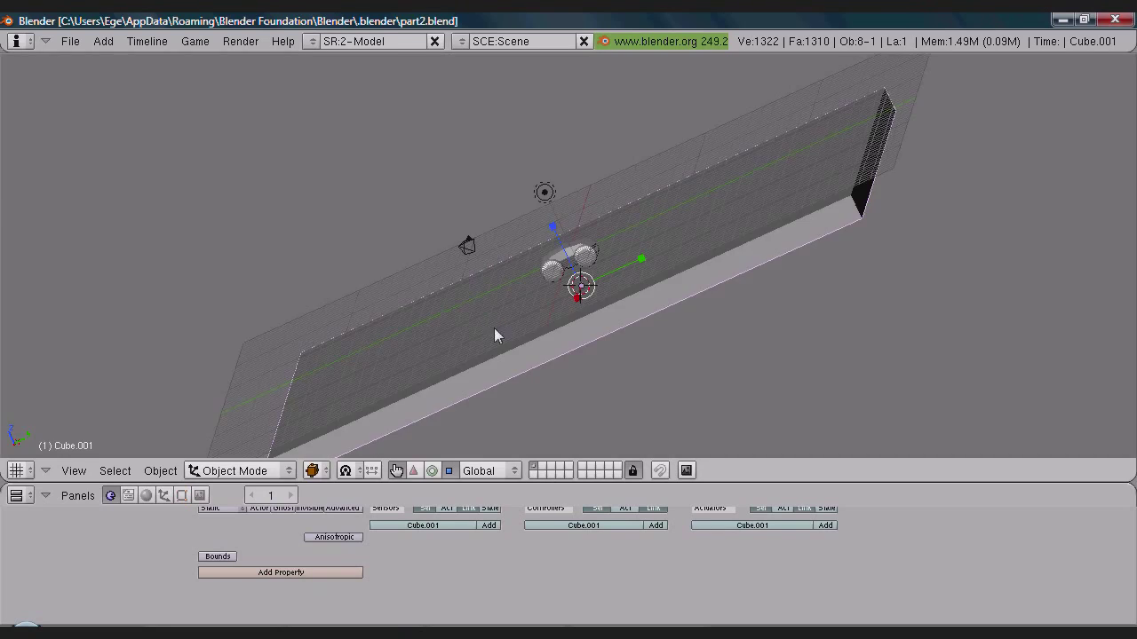
middle_drag(496, 330, 690, 175)
right_click(601, 171)
Step: Slide the lamp along the X axis so it sits beside the car
drag(663, 147, 658, 146)
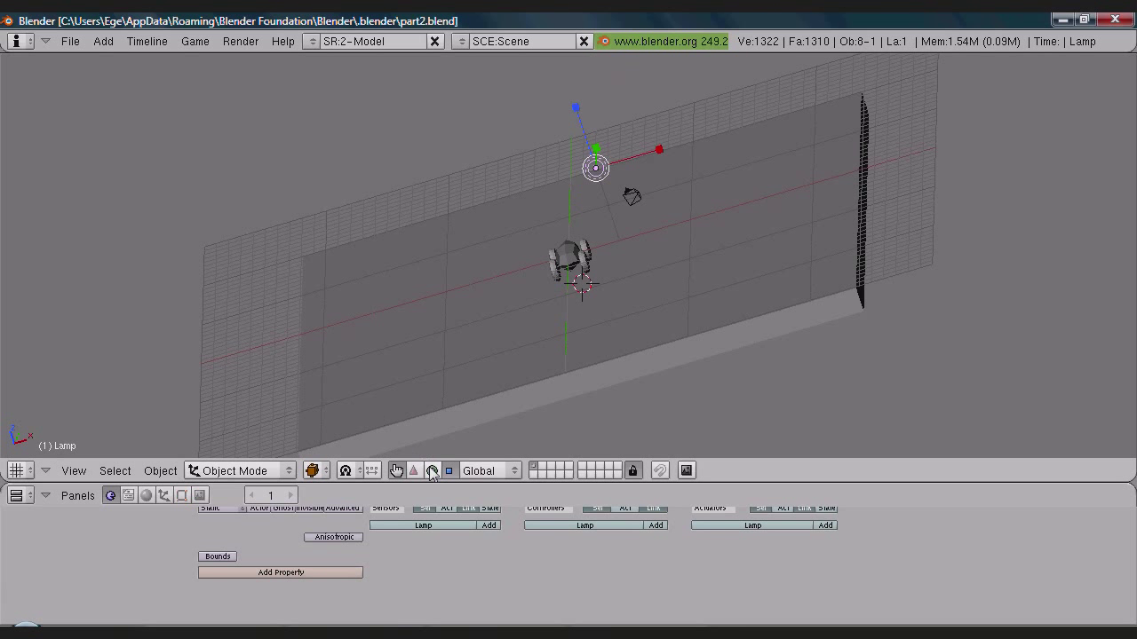
drag(648, 158, 646, 156)
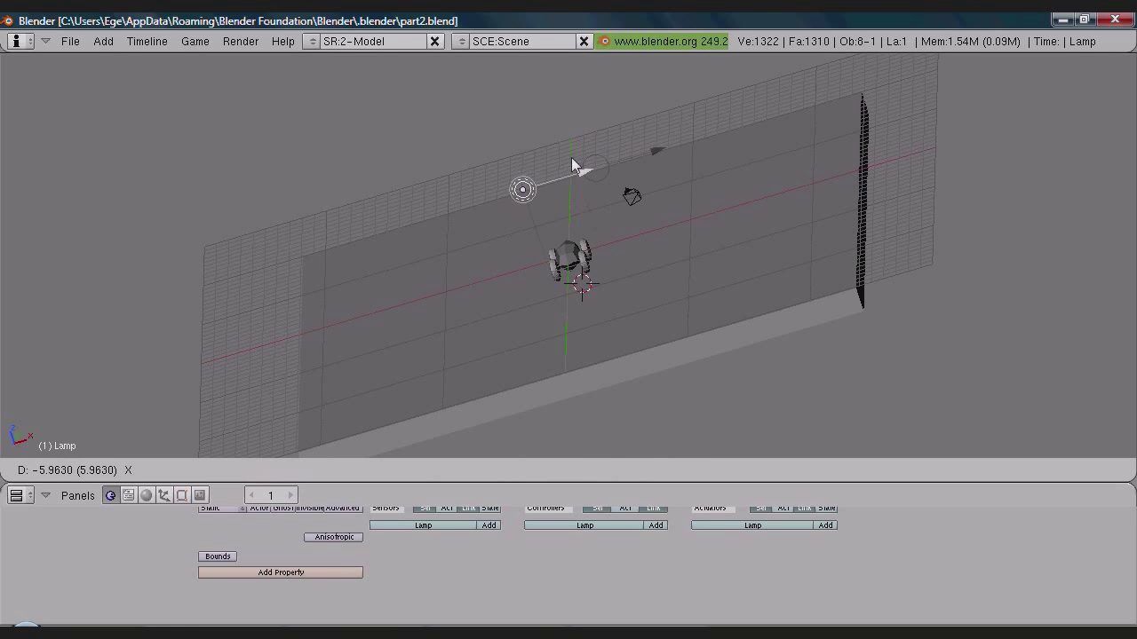
drag(571, 159, 545, 175)
Step: Run the game from a top-down view to watch the car drive across the floor
middle_drag(338, 233, 465, 217)
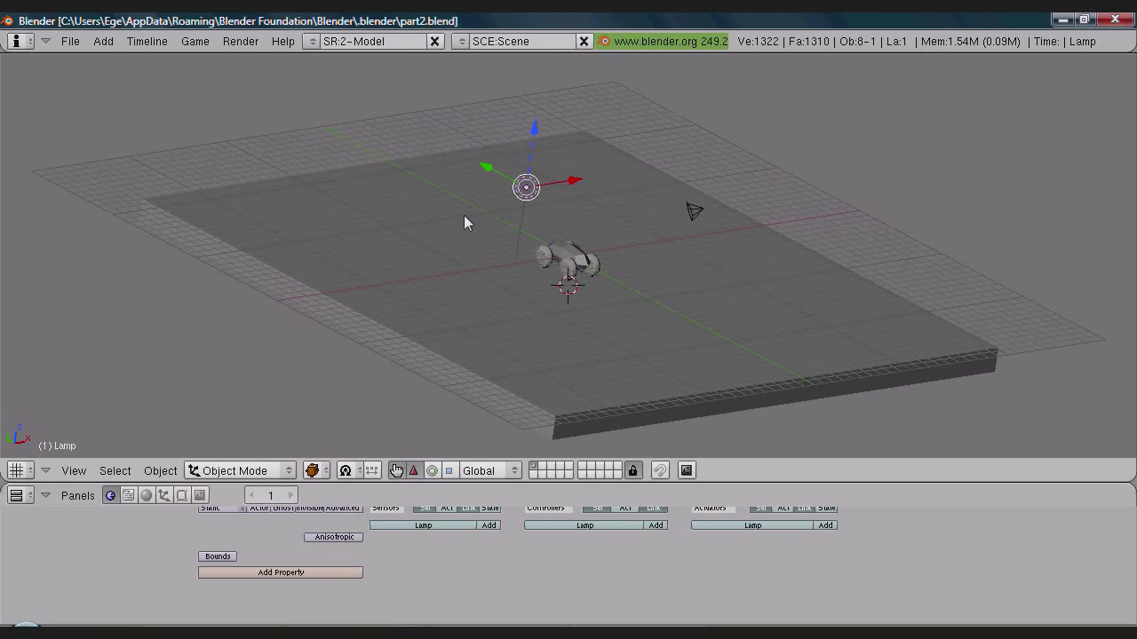
key(p)
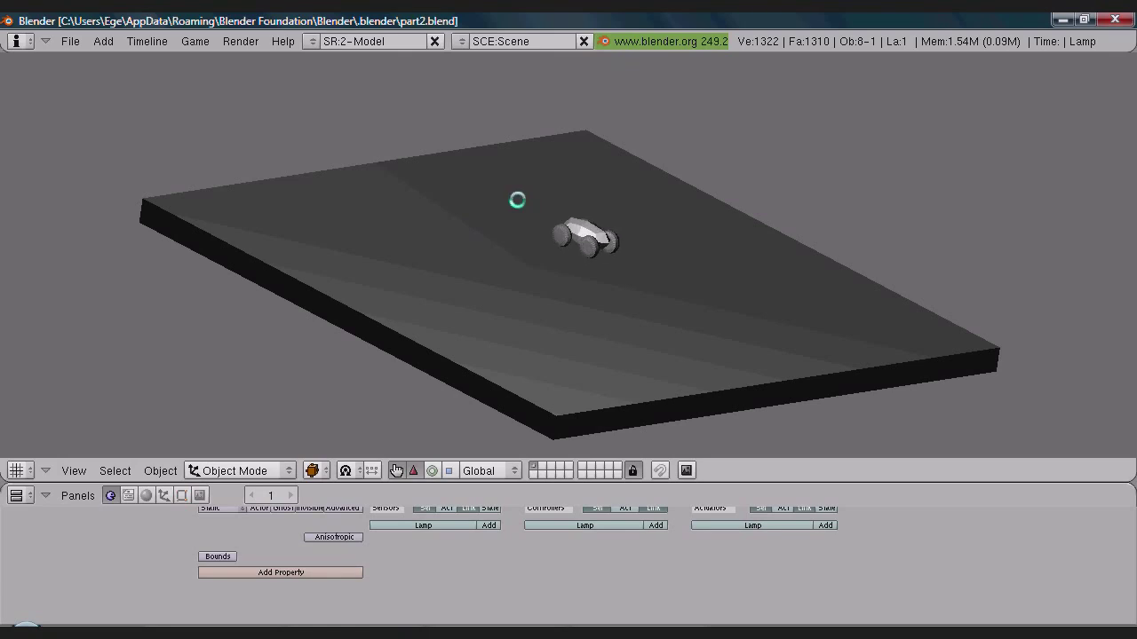
key(Escape)
scroll(445, 258, up, 5)
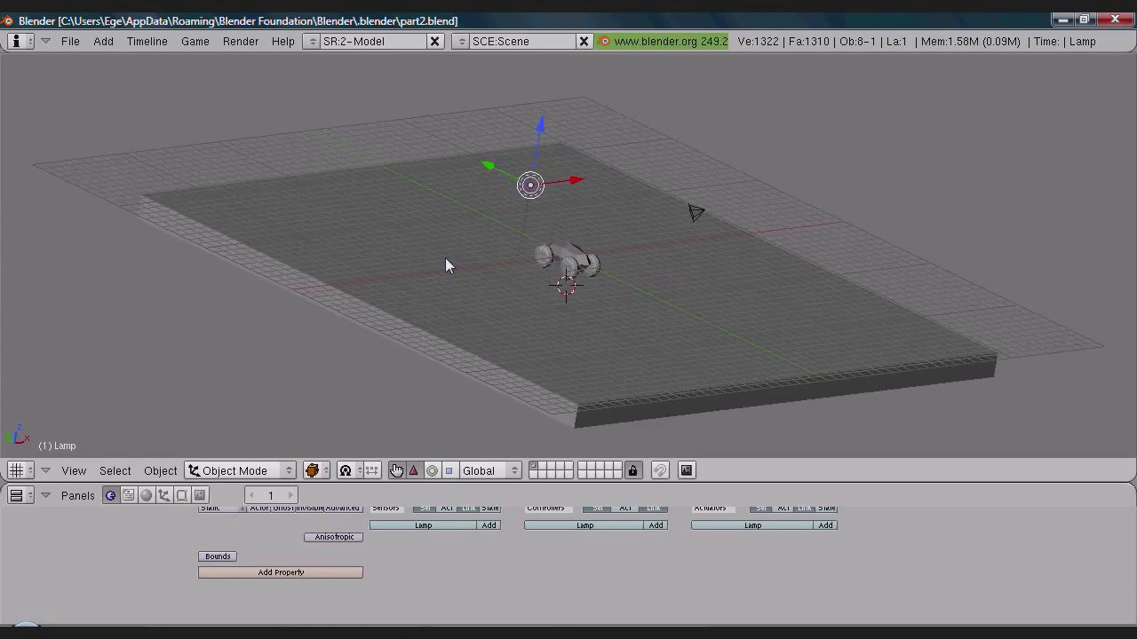
middle_drag(516, 306, 476, 356)
scroll(474, 352, up, 5)
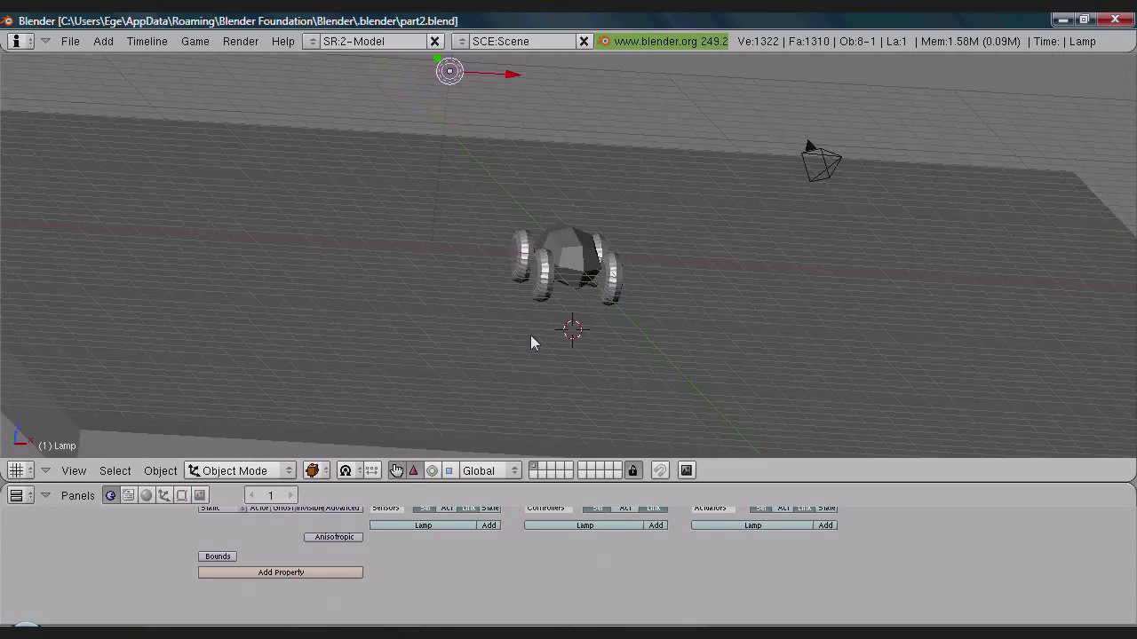
Step: Test-run the game from a higher angle to watch the car drive along the slab
mouse_move(530, 344)
middle_down()
mouse_move(427, 332)
mouse_move(406, 342)
mouse_move(434, 376)
mouse_move(495, 338)
mouse_move(533, 353)
mouse_move(533, 388)
mouse_move(553, 349)
mouse_move(543, 353)
middle_up()
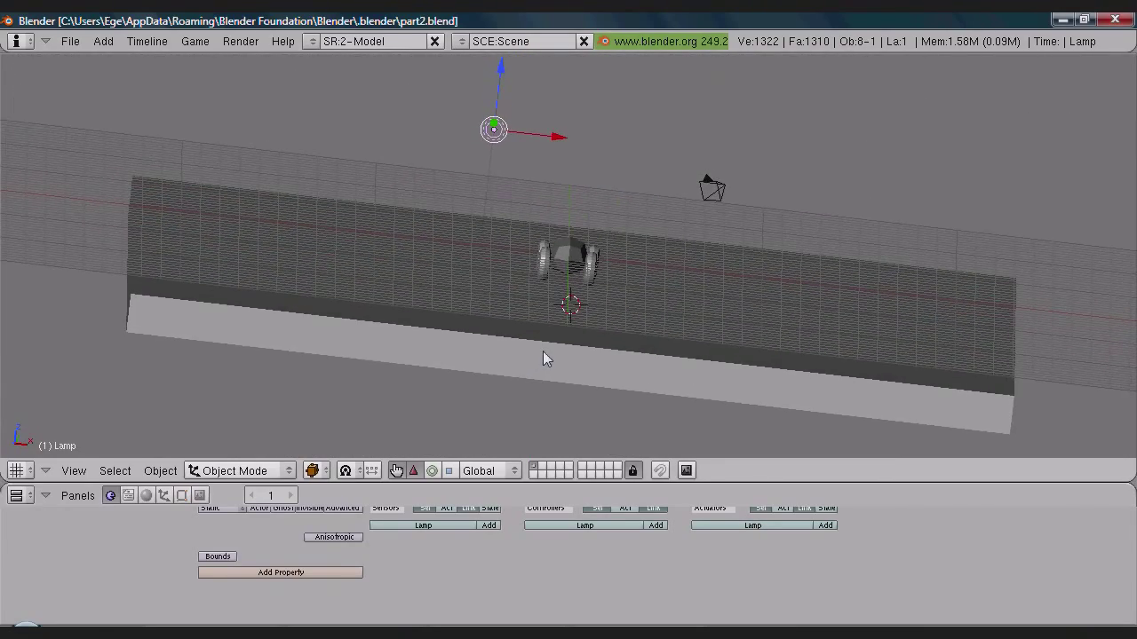
key(p)
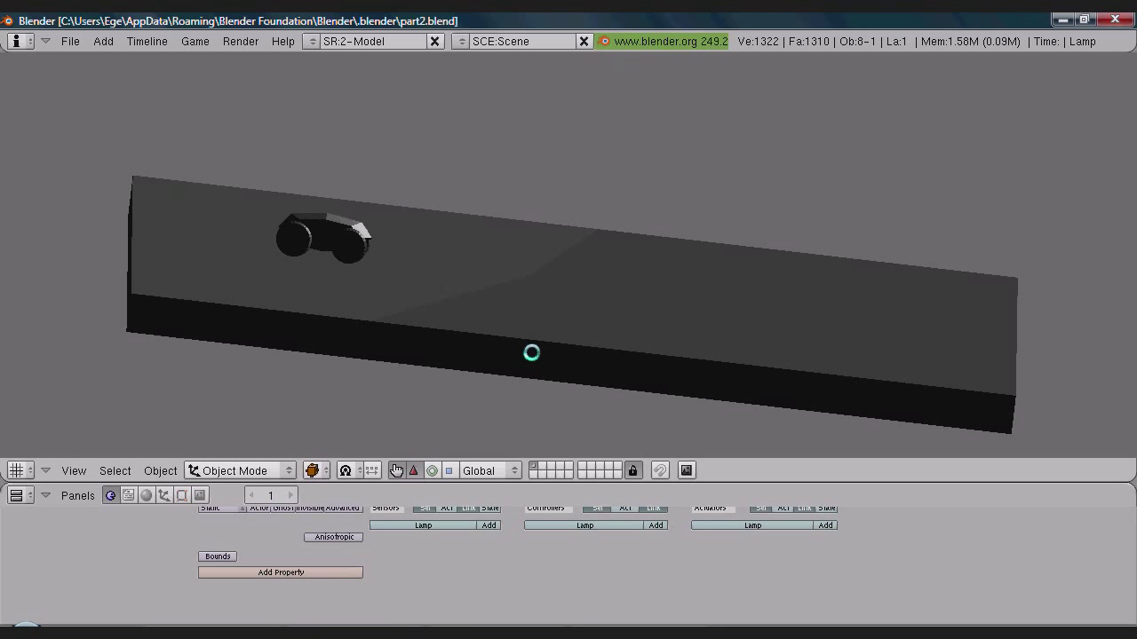
key(Escape)
middle_drag(524, 347, 480, 342)
middle_drag(660, 323, 736, 252)
Step: Select the camera, shift it along X, and lower it along Z onto the car
right_click(715, 231)
key(g)
key(x)
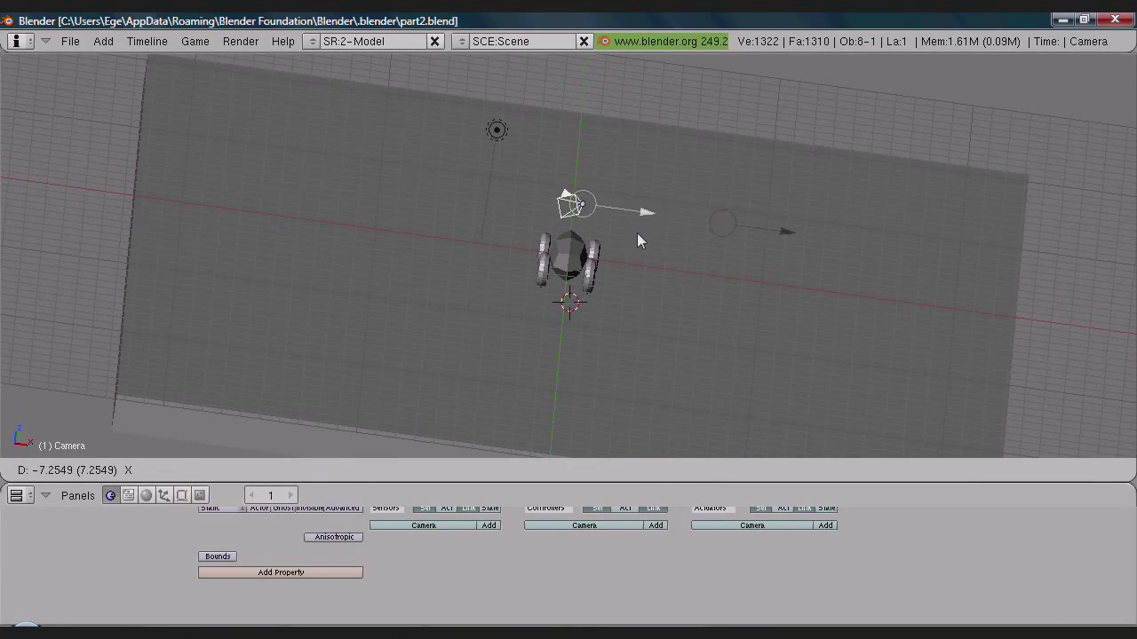
click(636, 240)
middle_drag(637, 241, 596, 213)
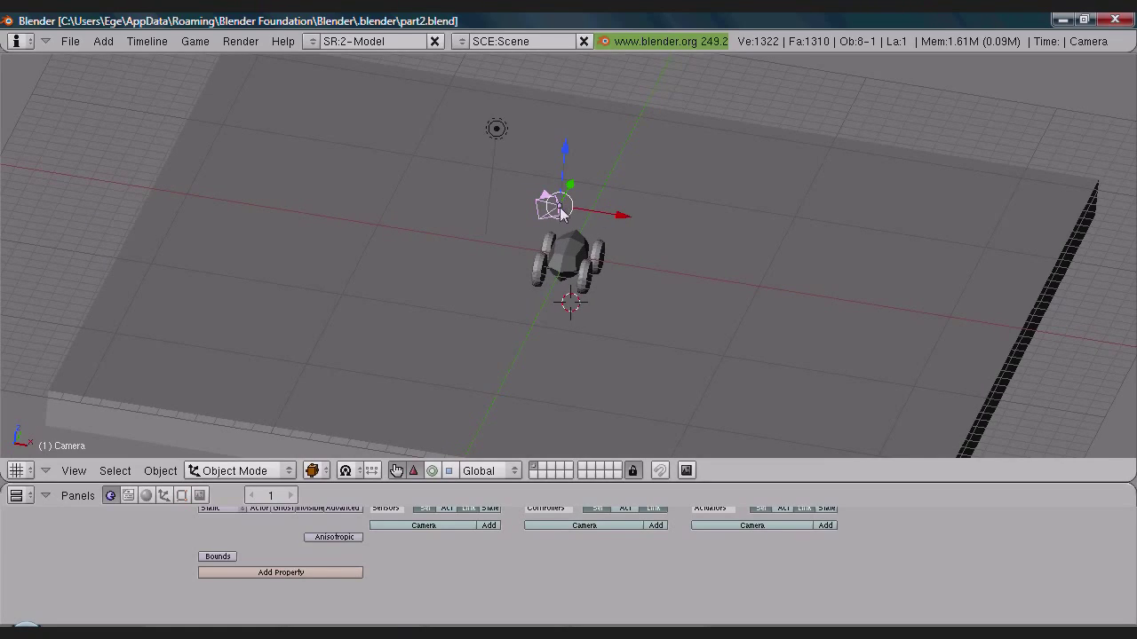
middle_drag(465, 285, 579, 238)
middle_drag(505, 215, 586, 167)
drag(594, 124, 594, 207)
middle_drag(660, 318, 562, 346)
Step: Test-run the game, then nudge the camera about -0.26 along X
key(p)
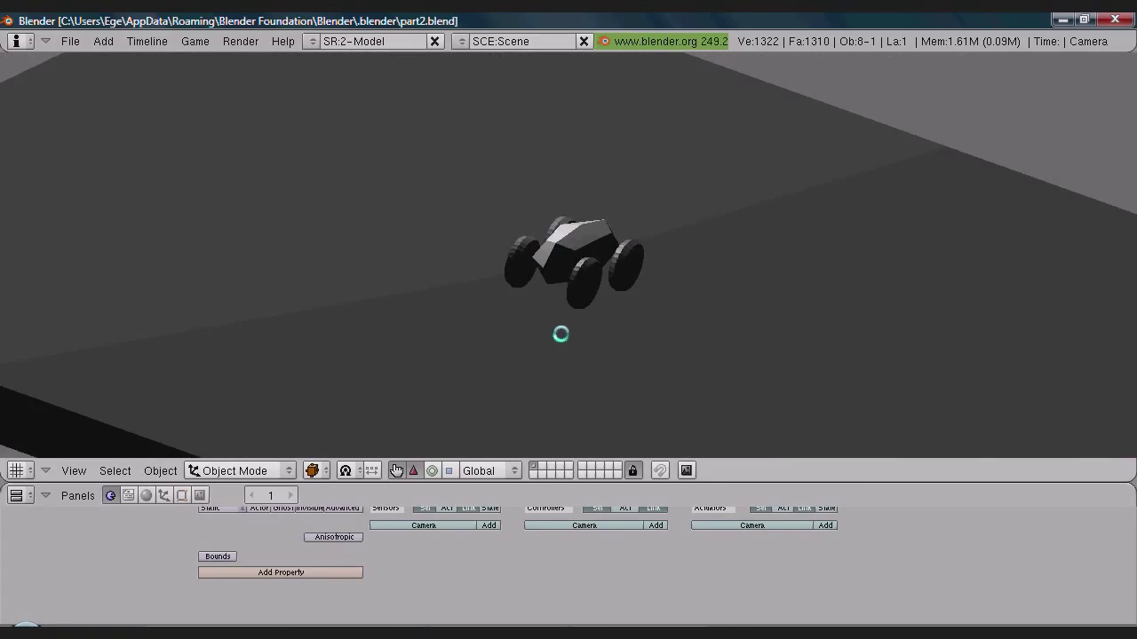
key(Escape)
middle_drag(591, 330, 627, 323)
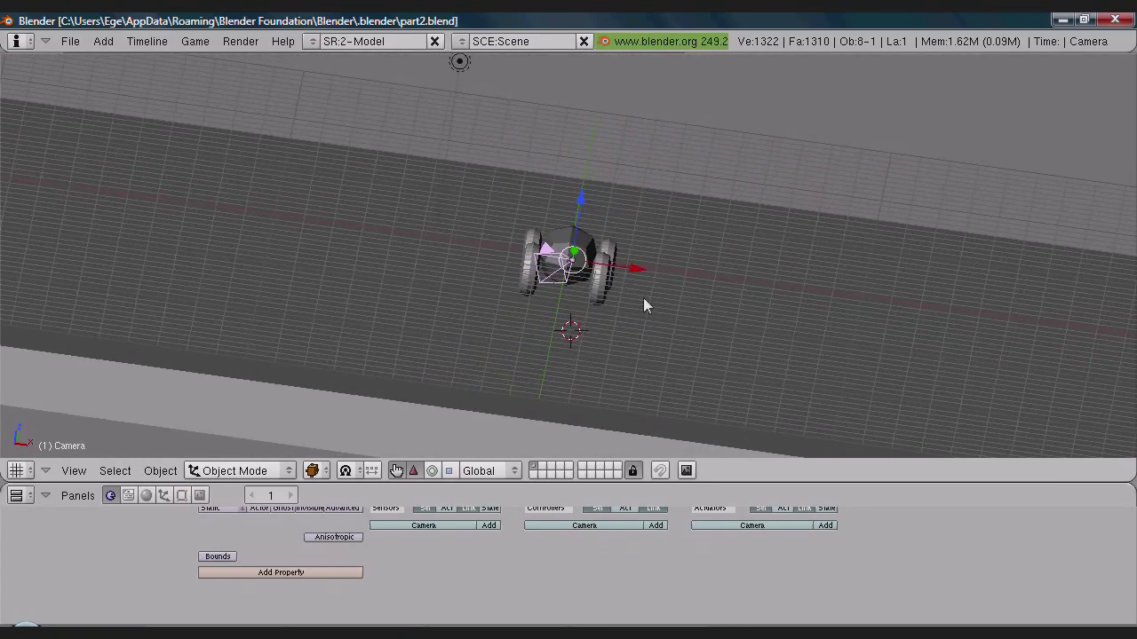
key(g)
key(x)
click(650, 269)
Step: Rotate the camera about its Z axis to line up with the car
click(432, 470)
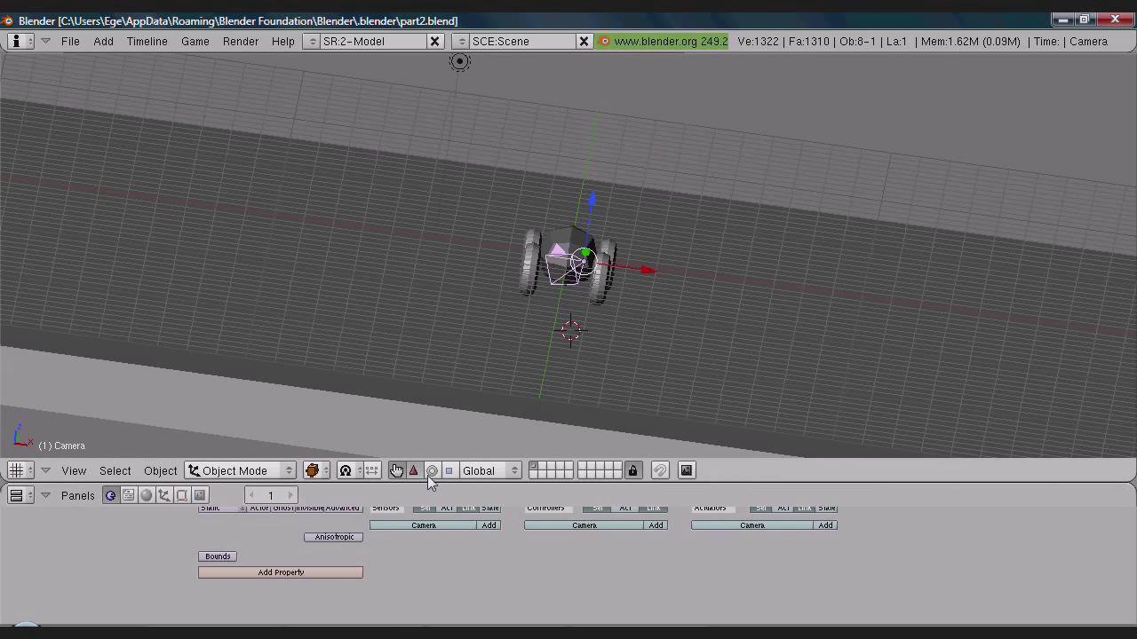
drag(631, 267, 627, 273)
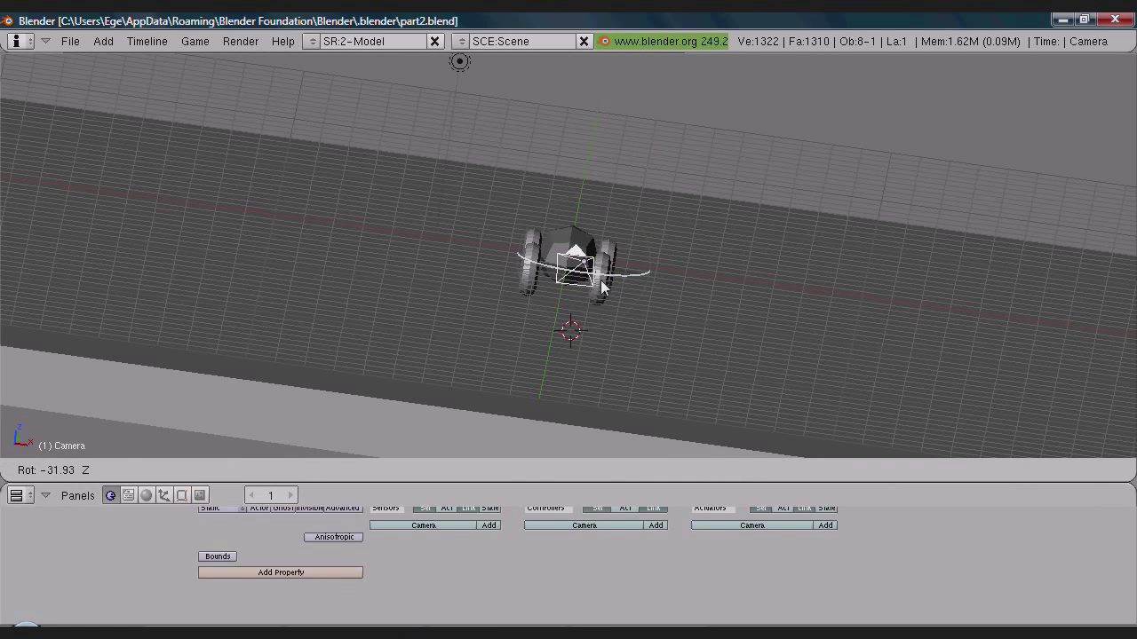
drag(595, 282, 627, 272)
click(414, 470)
click(75, 471)
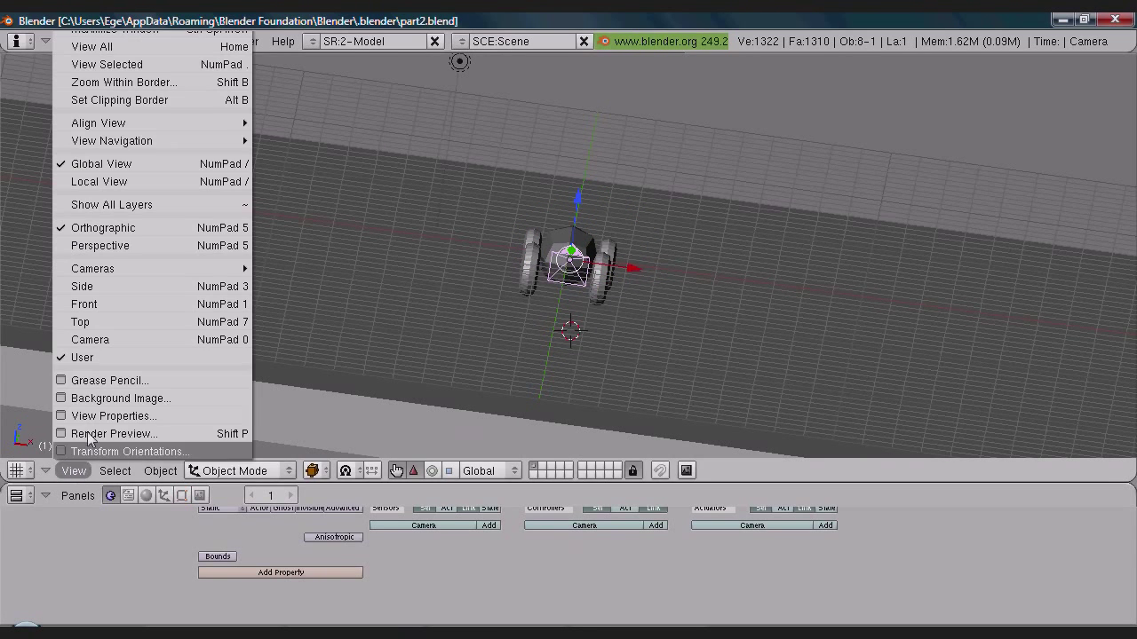
Step: Look through the camera and move it up and back to frame the car from behind
click(115, 339)
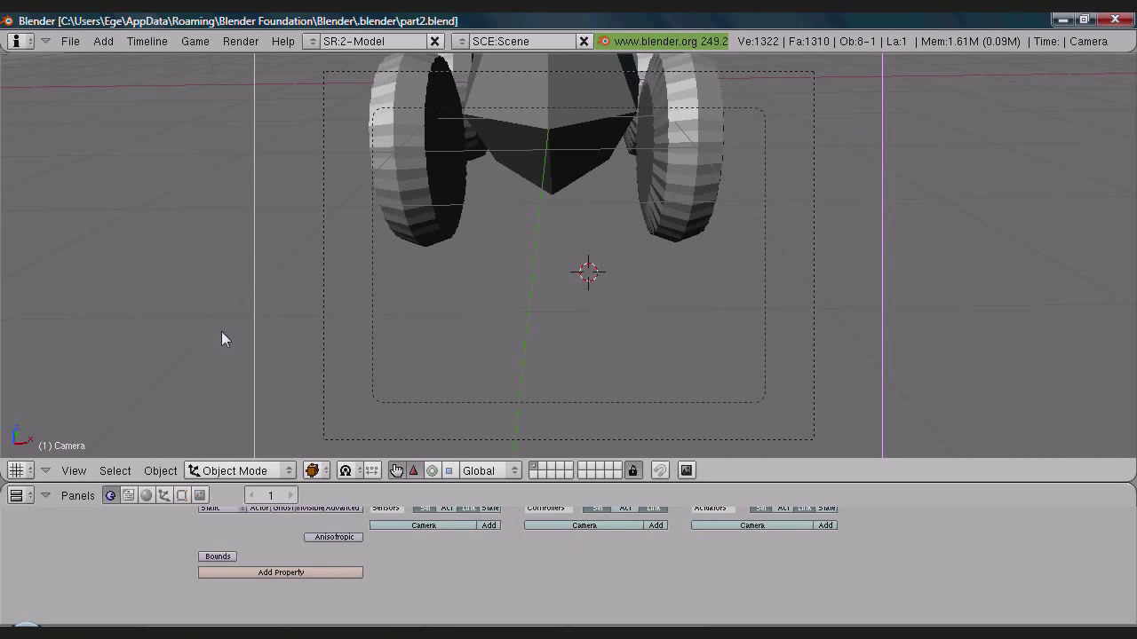
key(g)
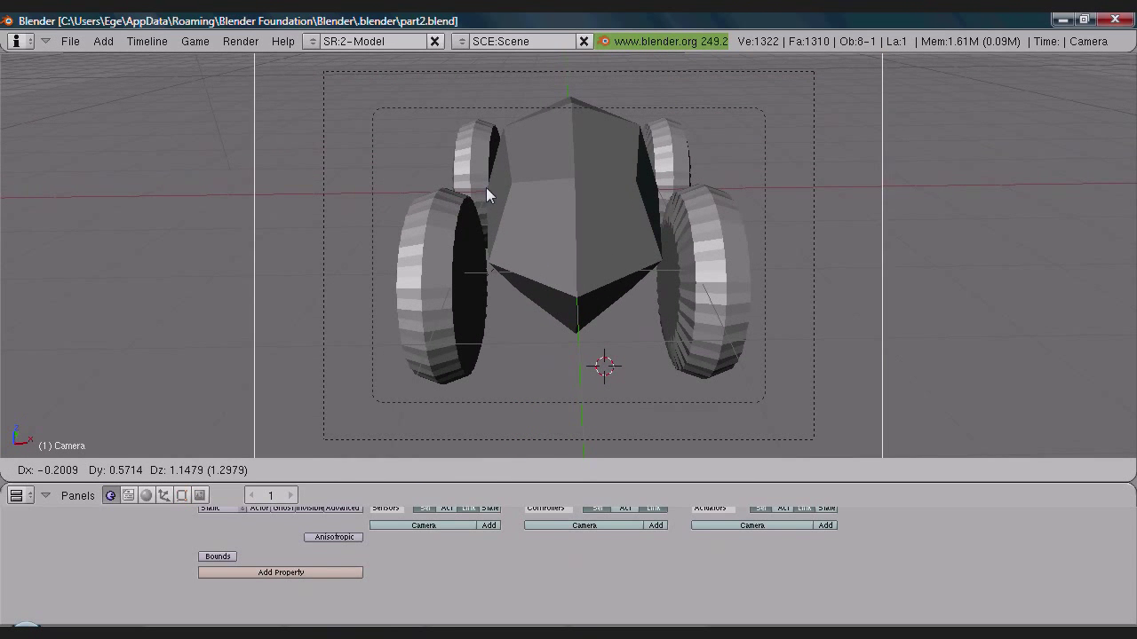
click(488, 188)
Step: Test-run the game twice to check the car framed from the camera
key(p)
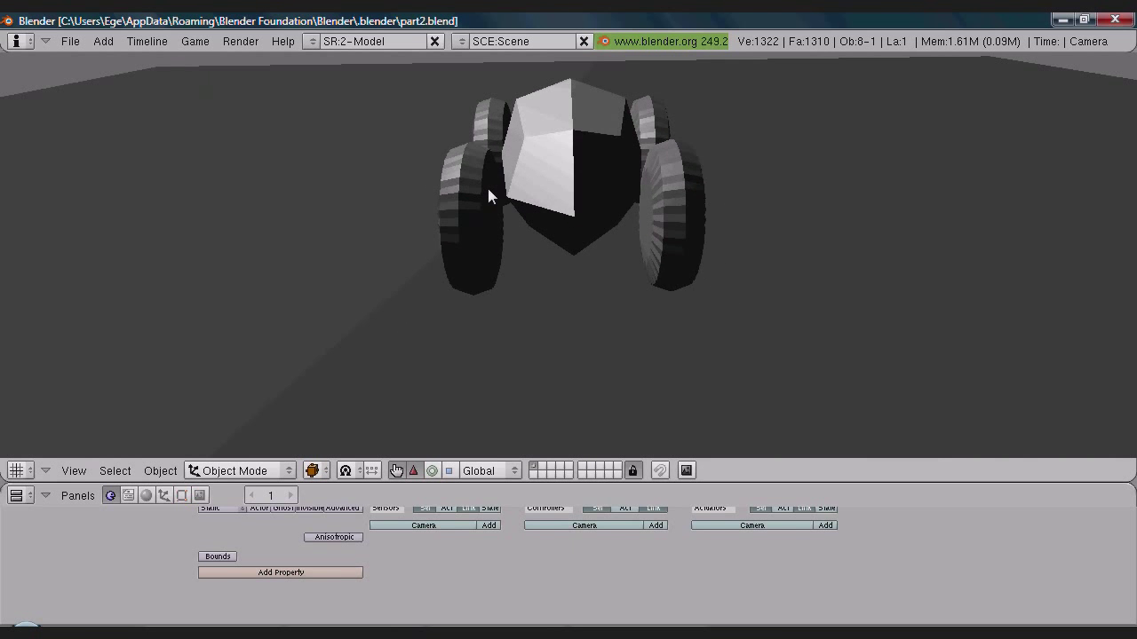
key(Escape)
key(p)
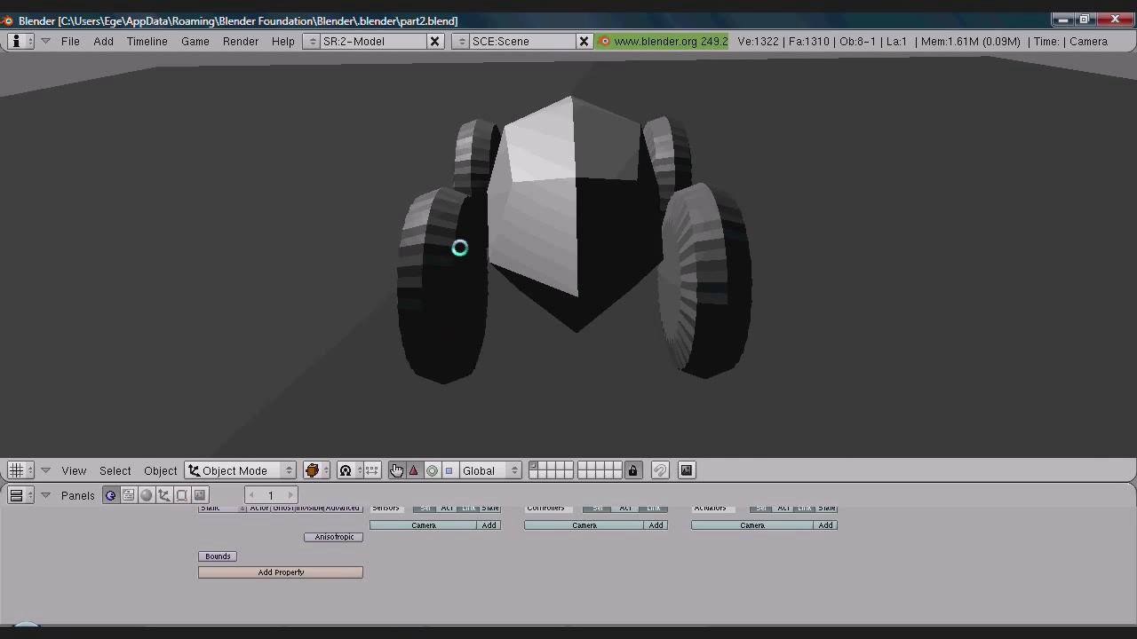
key(Escape)
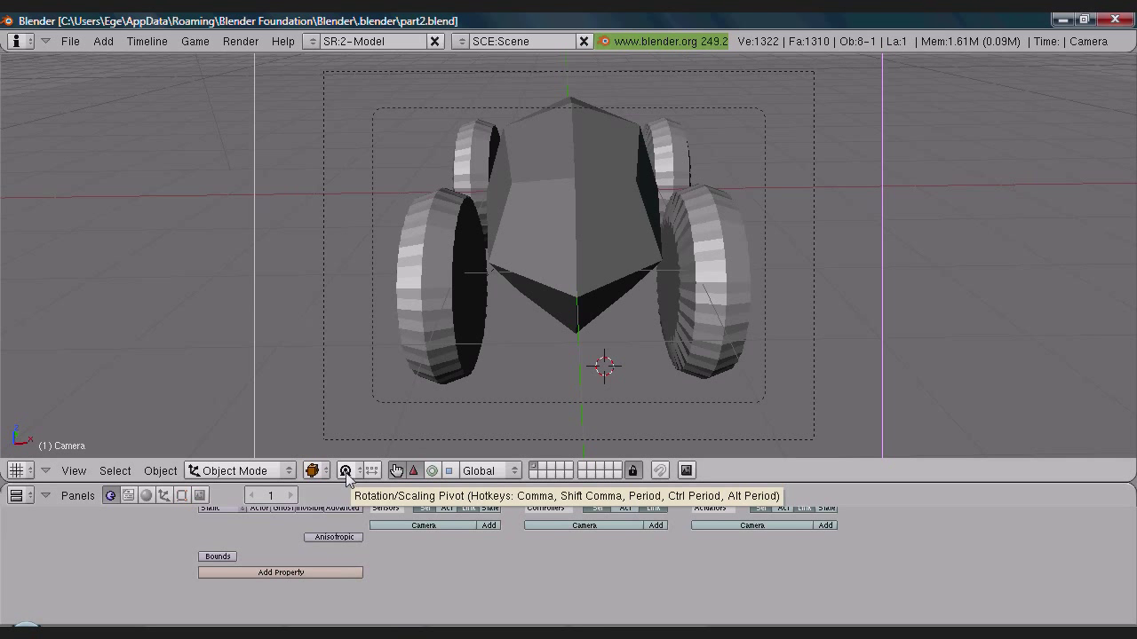
middle_drag(507, 552, 471, 594)
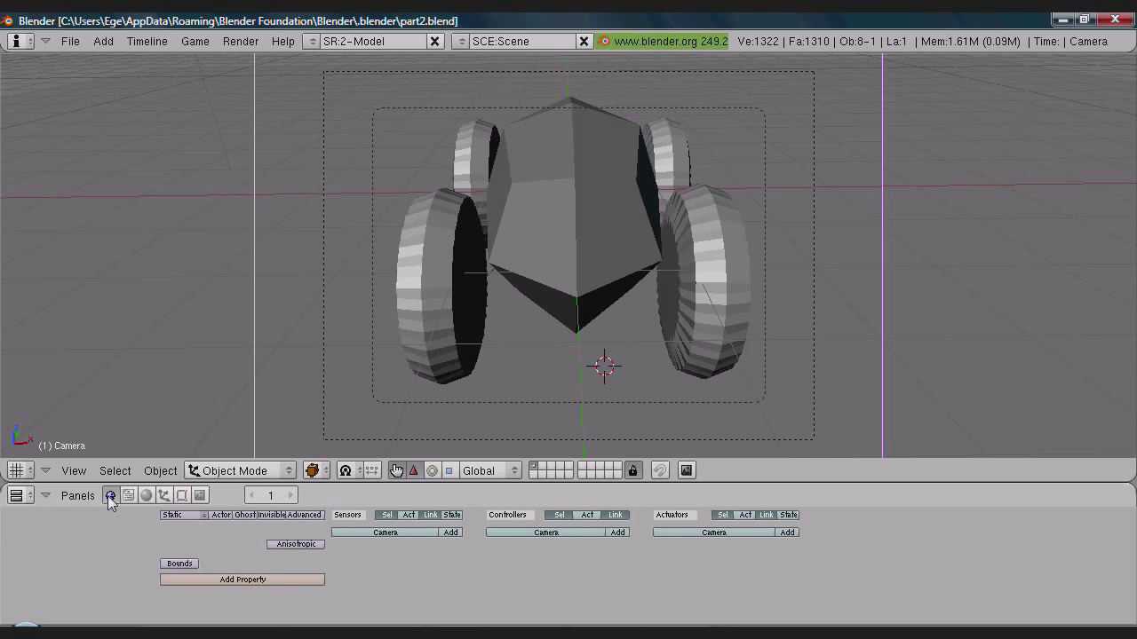
Step: Add an Always sensor, AND controller and actuator to the camera, changing the actuator from Motion to Camera
click(454, 534)
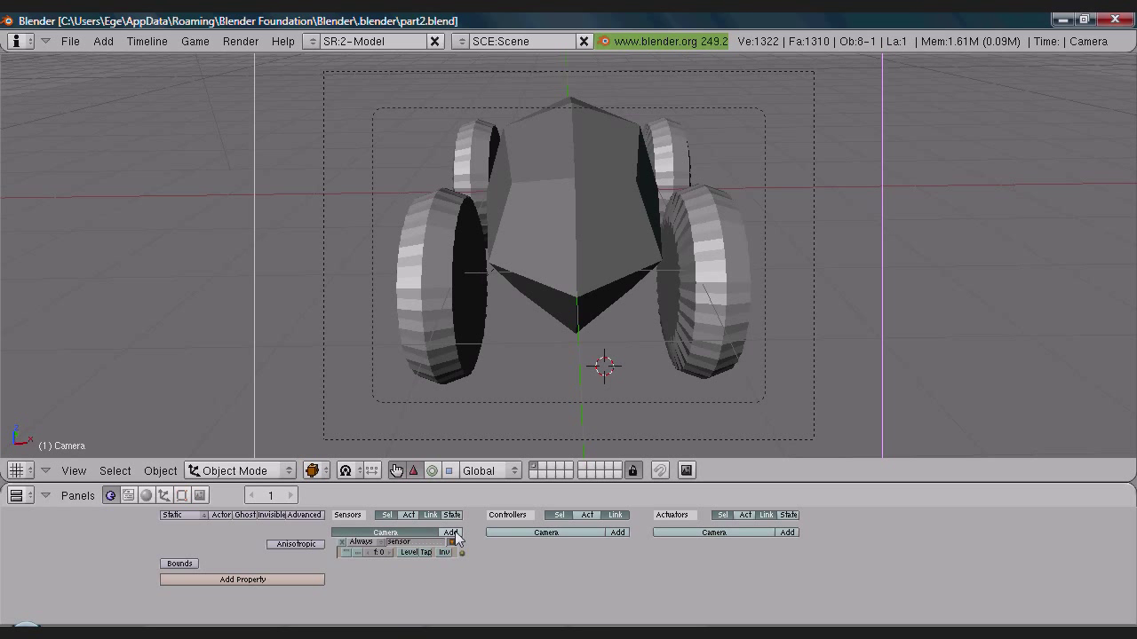
click(624, 534)
click(788, 533)
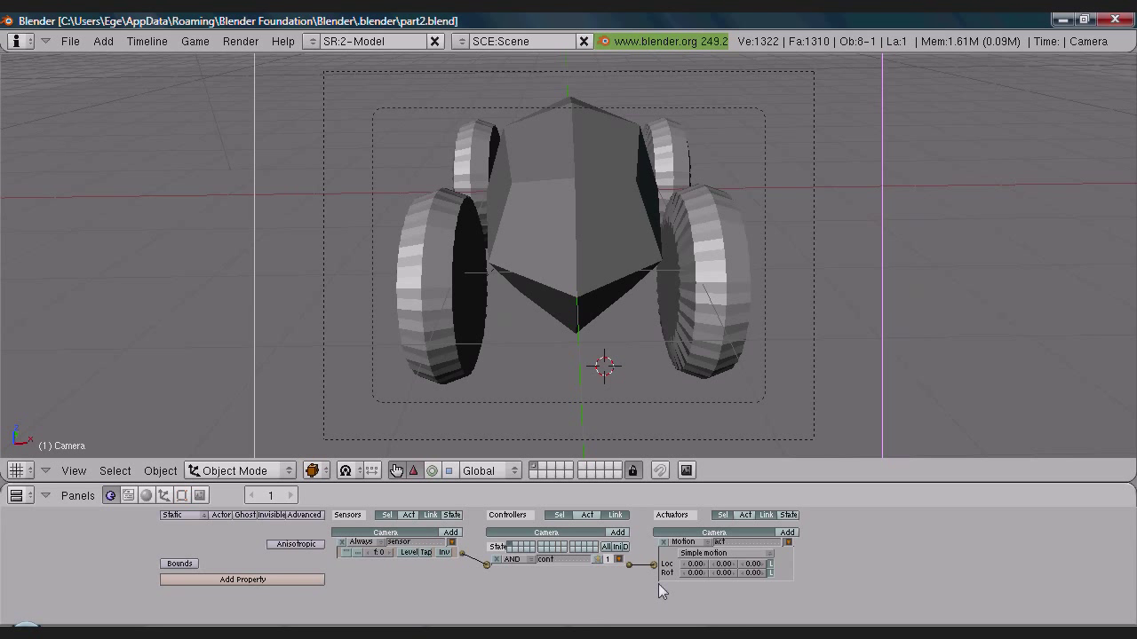
click(688, 541)
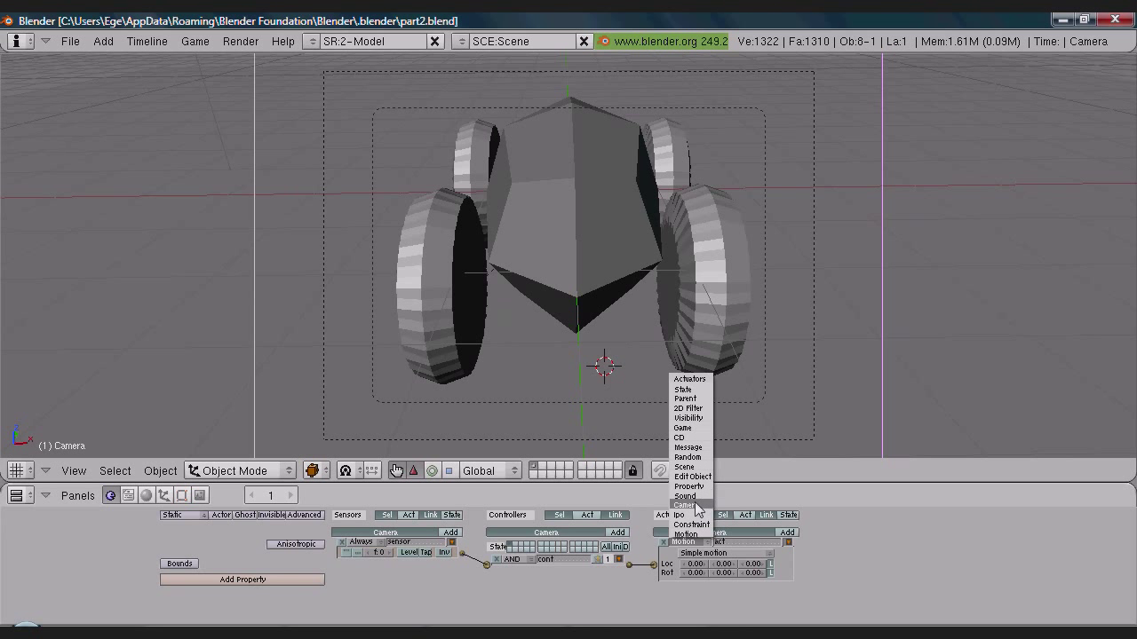
click(686, 505)
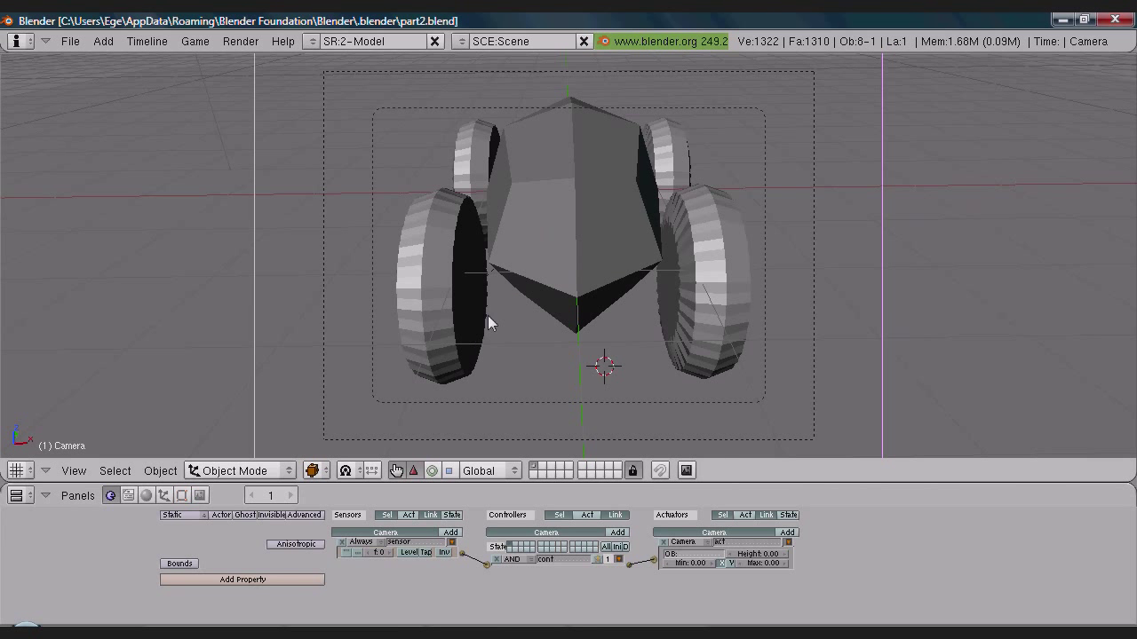
Step: Select the car body, confirm its object name is Cube, and orbit out to see car and camera
right_click(556, 242)
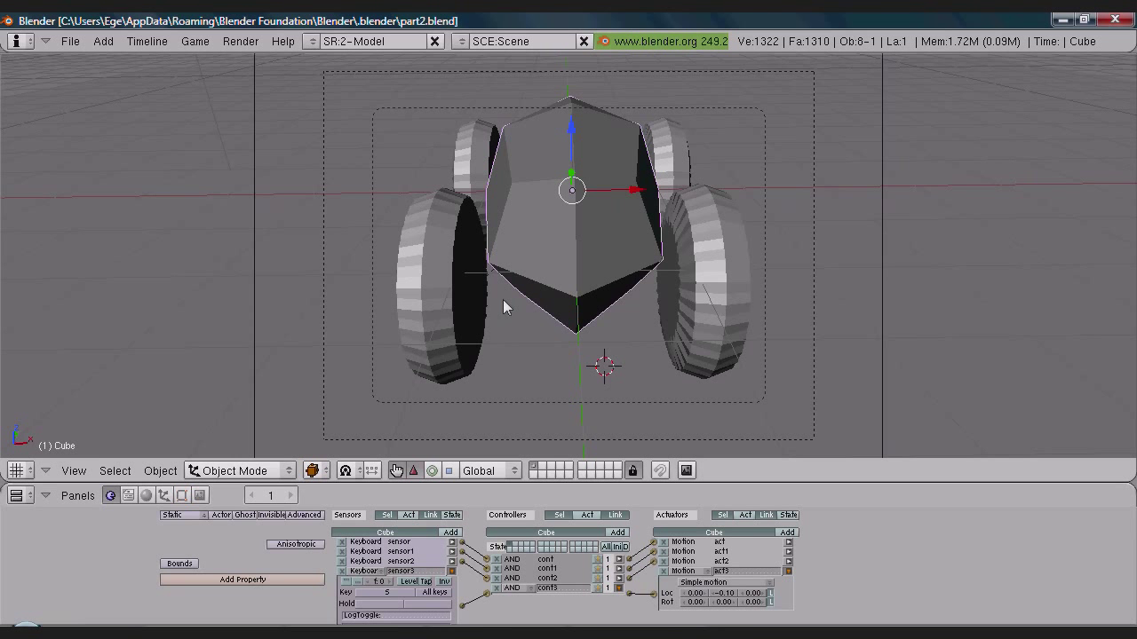
click(165, 496)
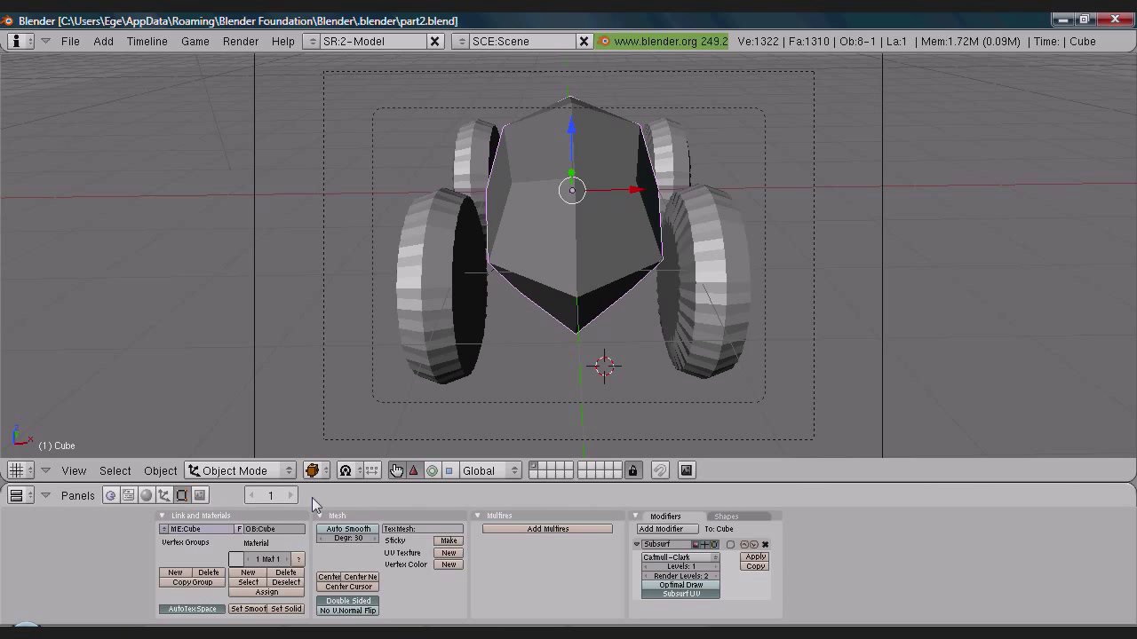
click(164, 495)
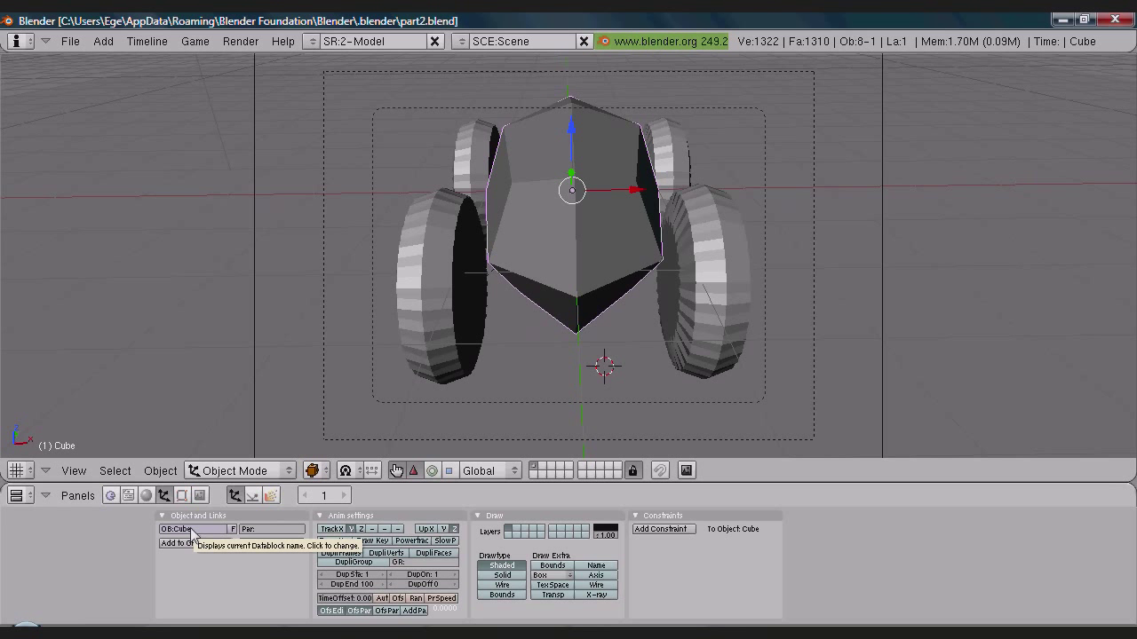
middle_drag(190, 247, 246, 238)
Step: Enter Cube as the target object in the camera's Camera actuator
right_click(648, 302)
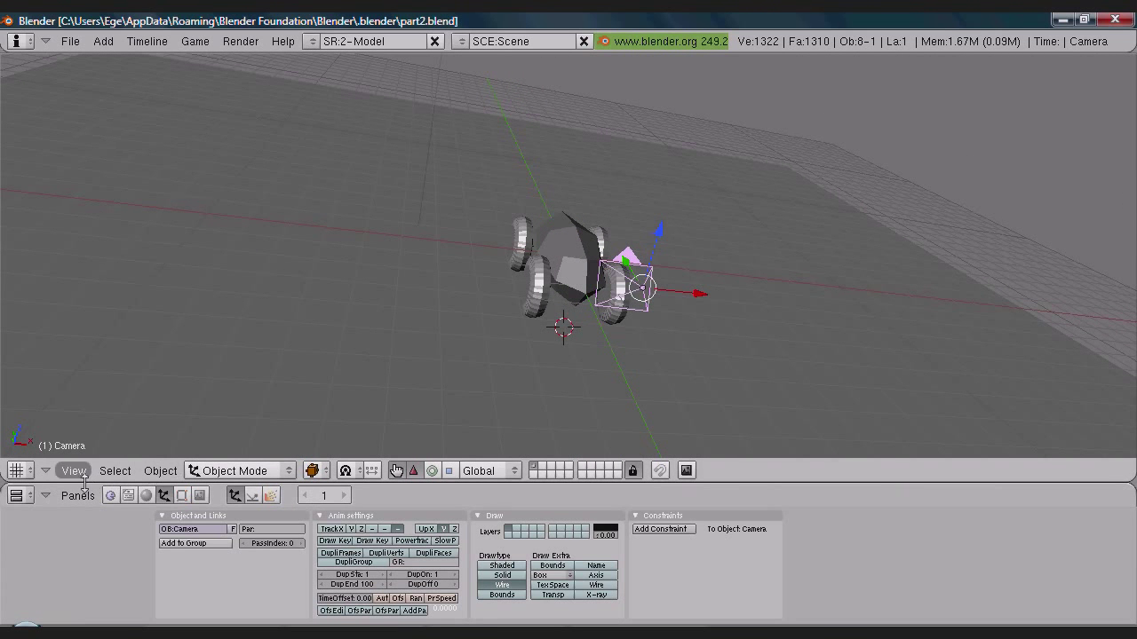
click(110, 494)
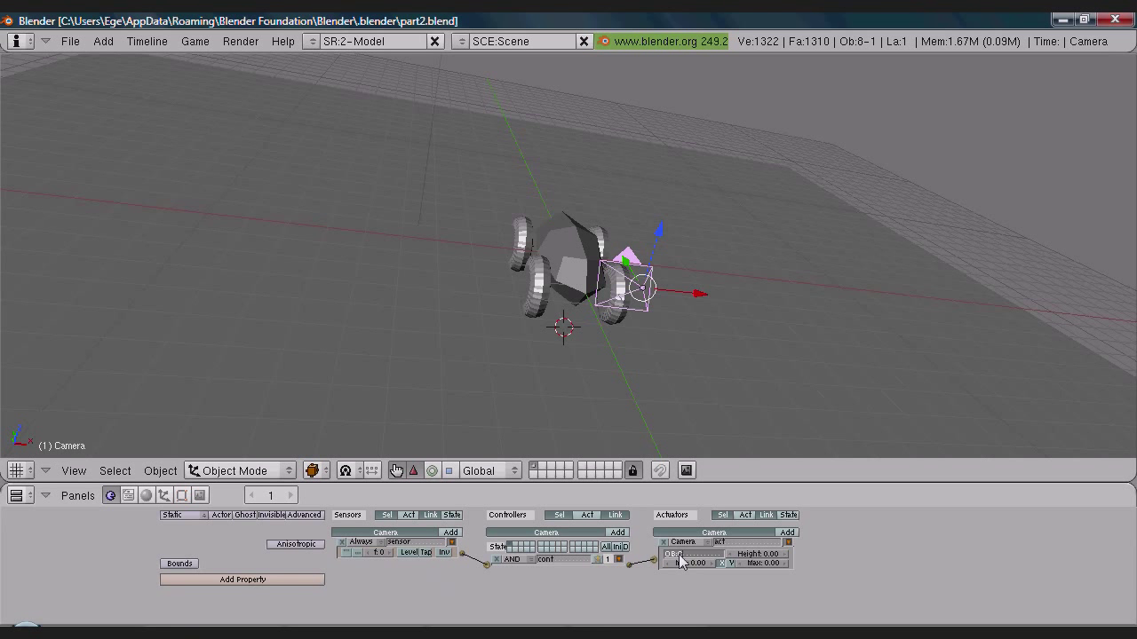
key(Return)
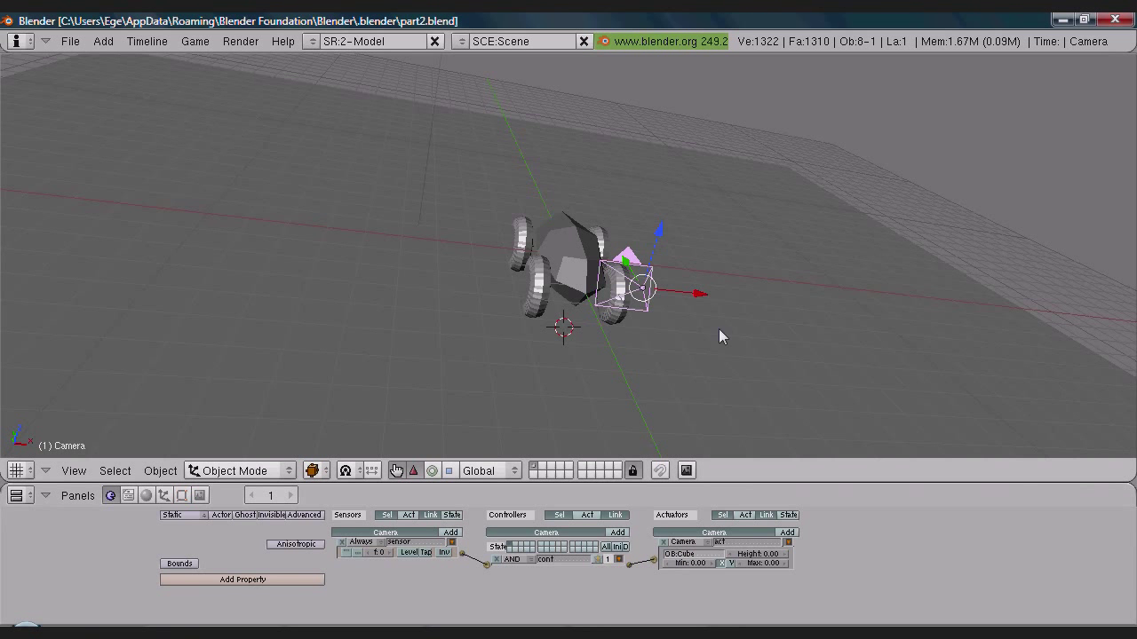
middle_drag(718, 328, 595, 309)
middle_drag(484, 275, 524, 295)
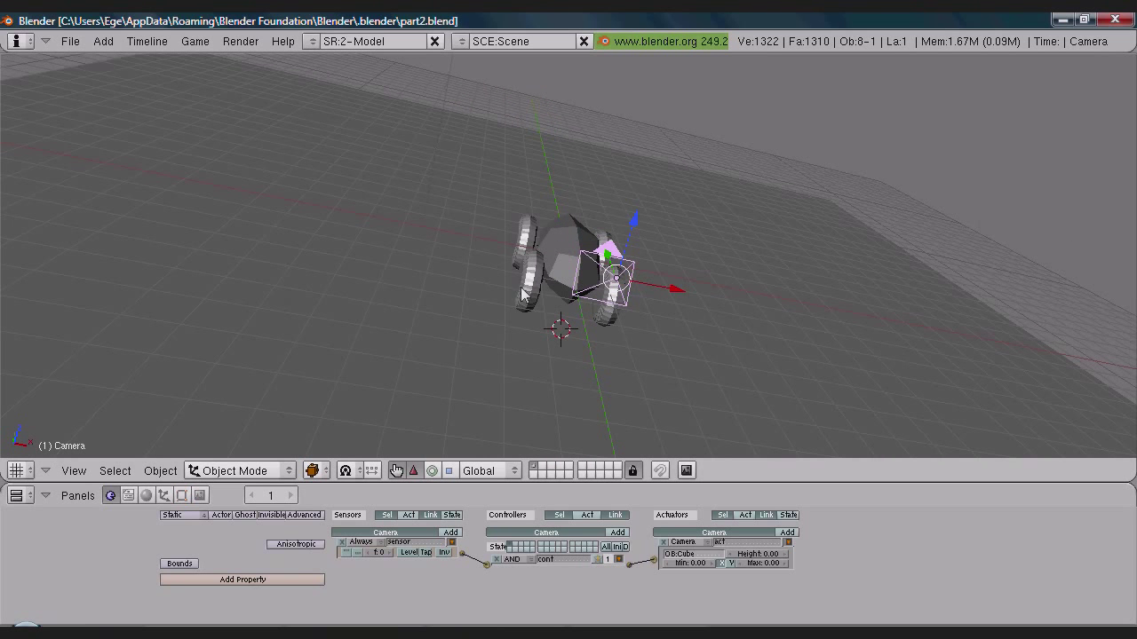
click(694, 564)
Step: Set the Camera actuator's Min and Max distance to 7 and its Height to 8
key(Return)
text(7)
key(Return)
click(763, 554)
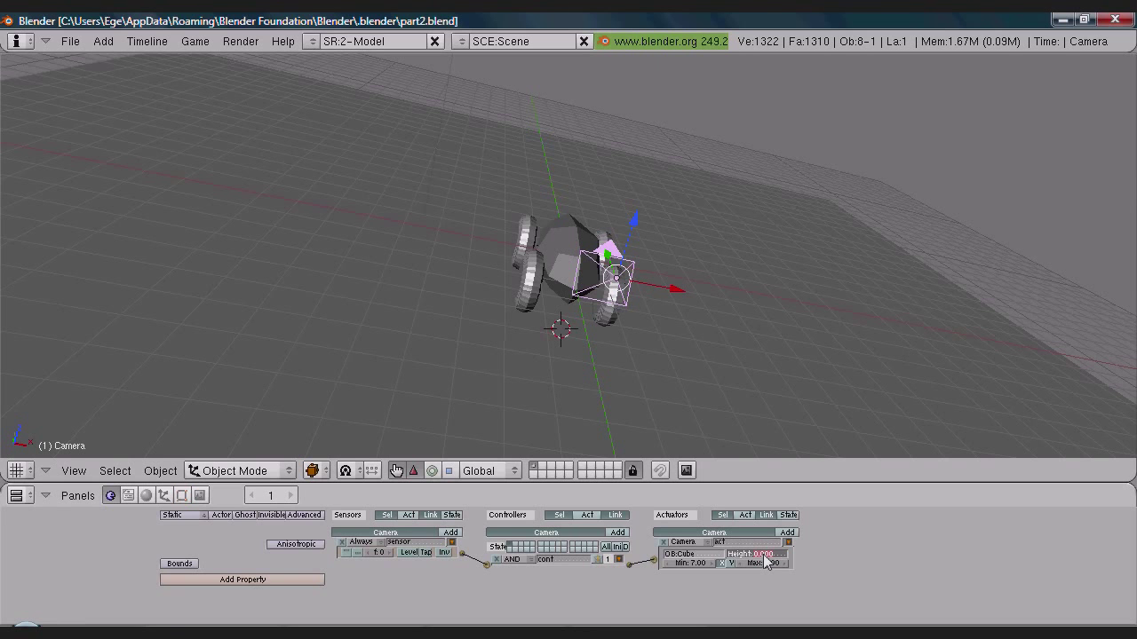
key(Return)
Step: Briefly test-run the game with the following camera
key(p)
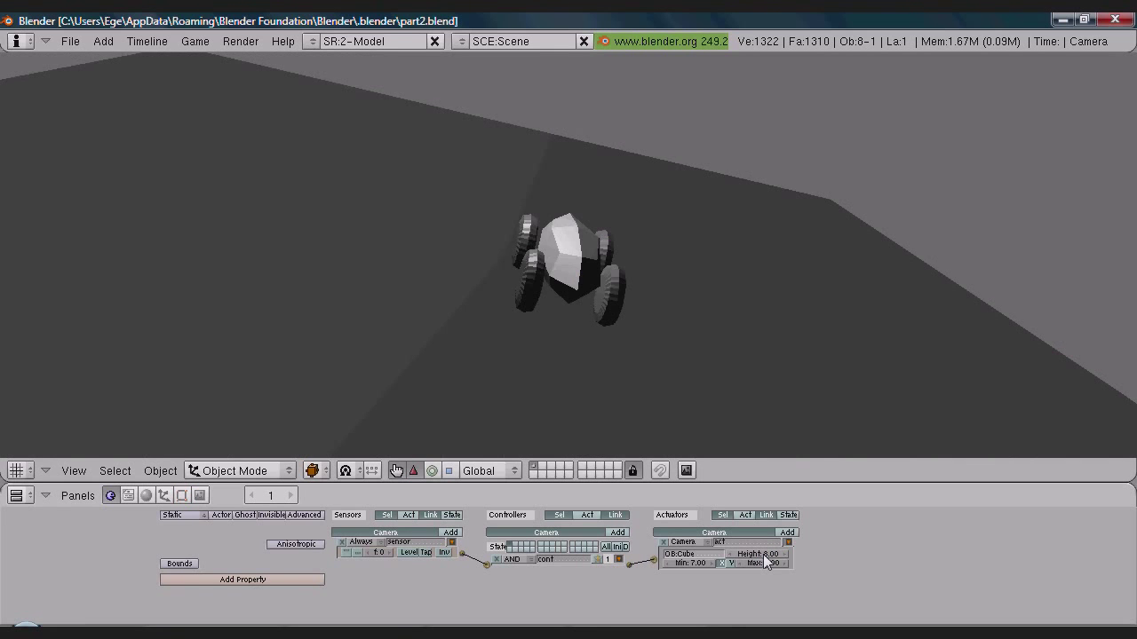
key(Escape)
click(74, 471)
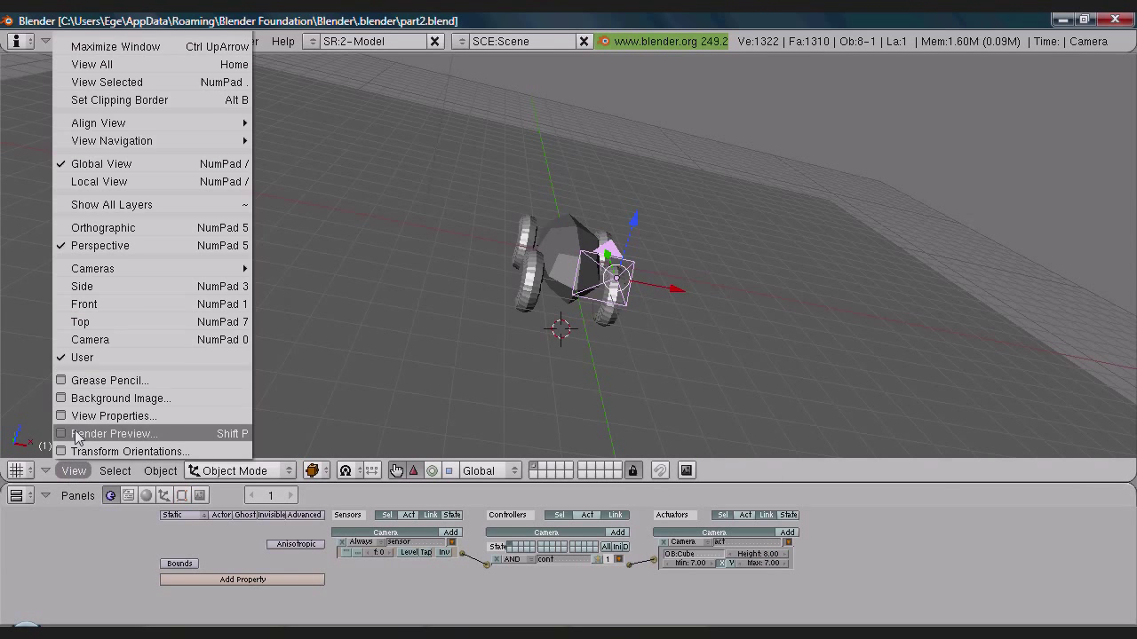
Step: Look through the camera and test-run the game at height 8
click(89, 340)
key(p)
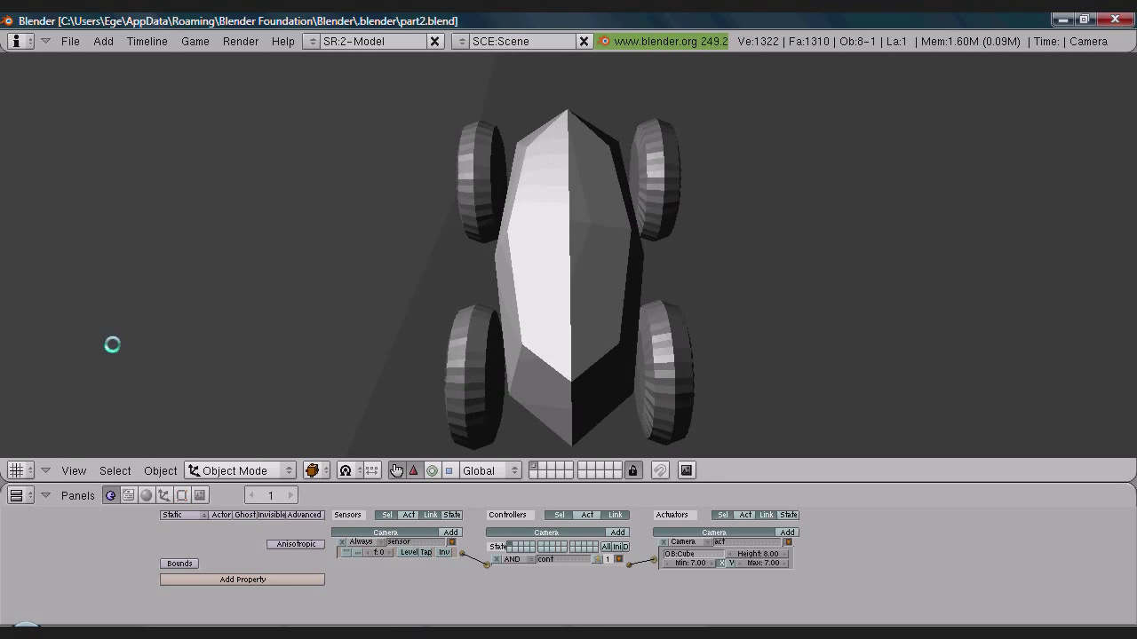
key(Escape)
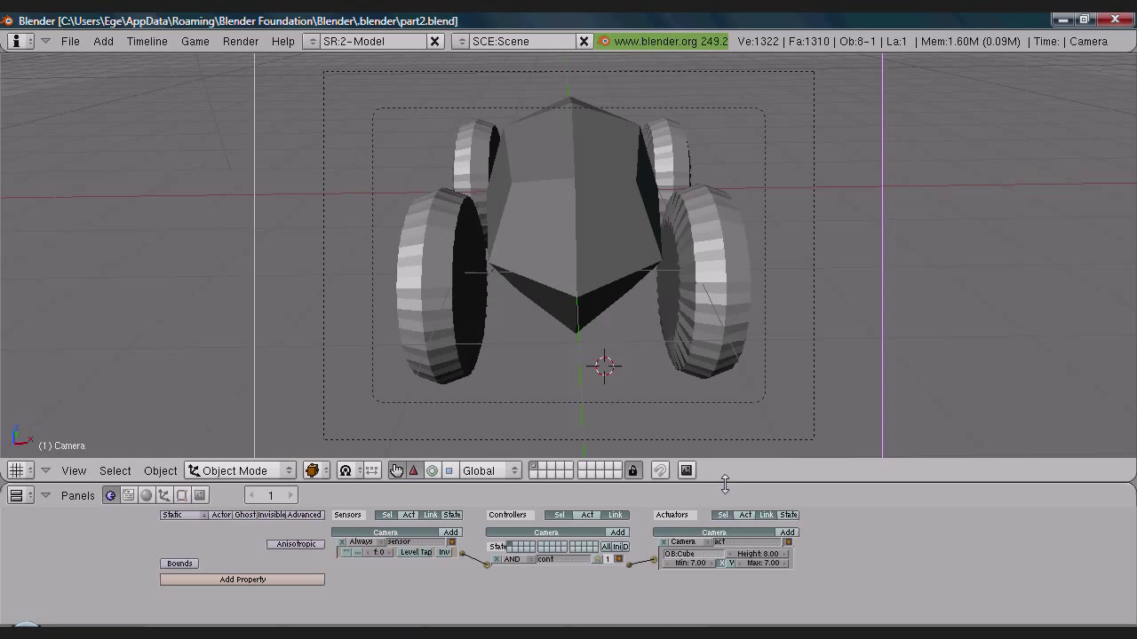
Step: Change the Camera actuator Height to 5 and test-run the game
click(763, 553)
text(5)
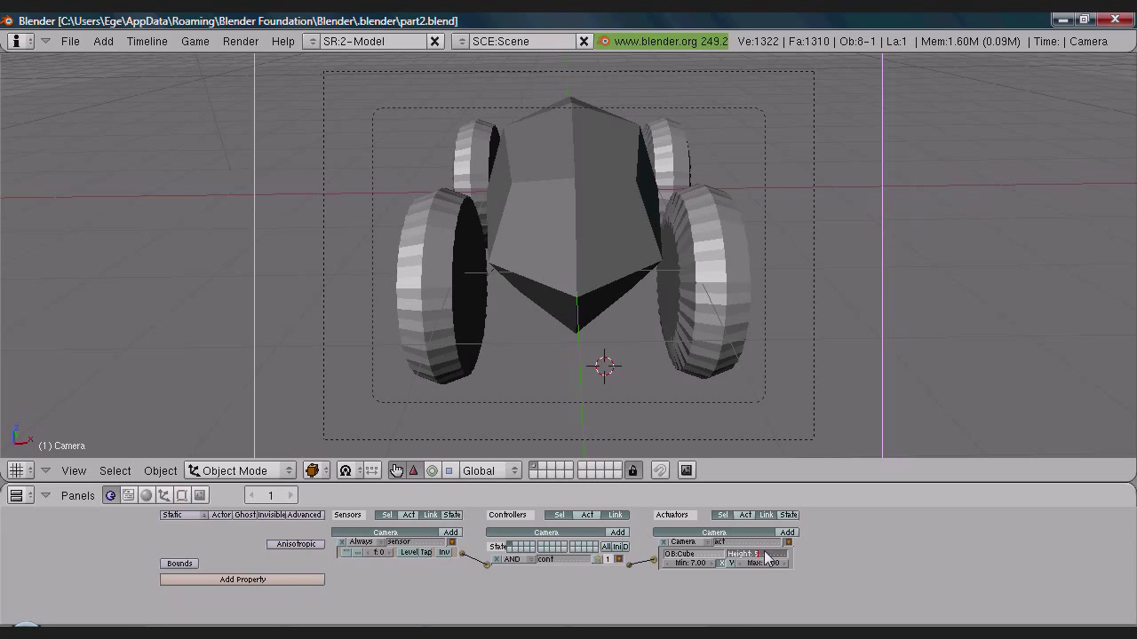
key(Return)
key(p)
key(Escape)
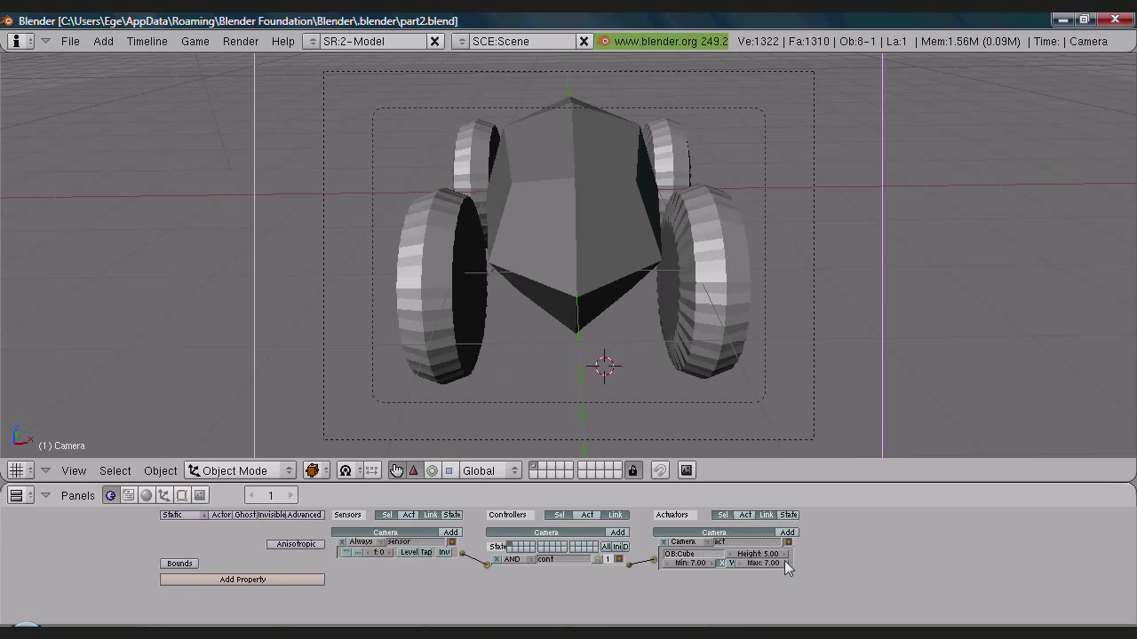
Step: Lower the Height to 3 and run the game to watch the camera trail the car
click(768, 555)
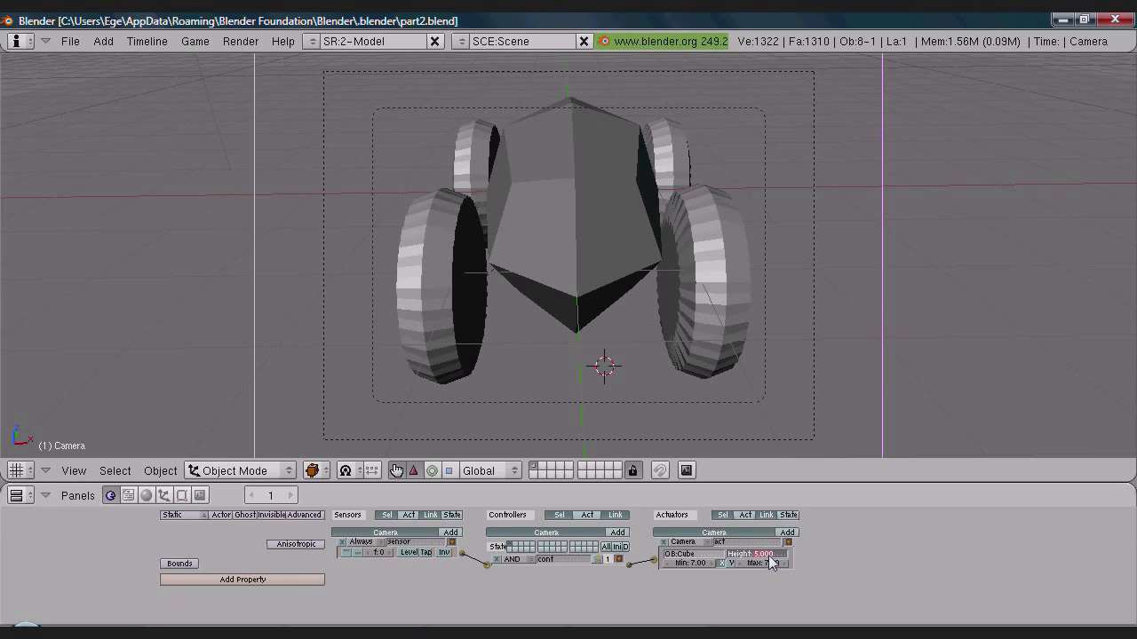
text(3)
key(Return)
key(p)
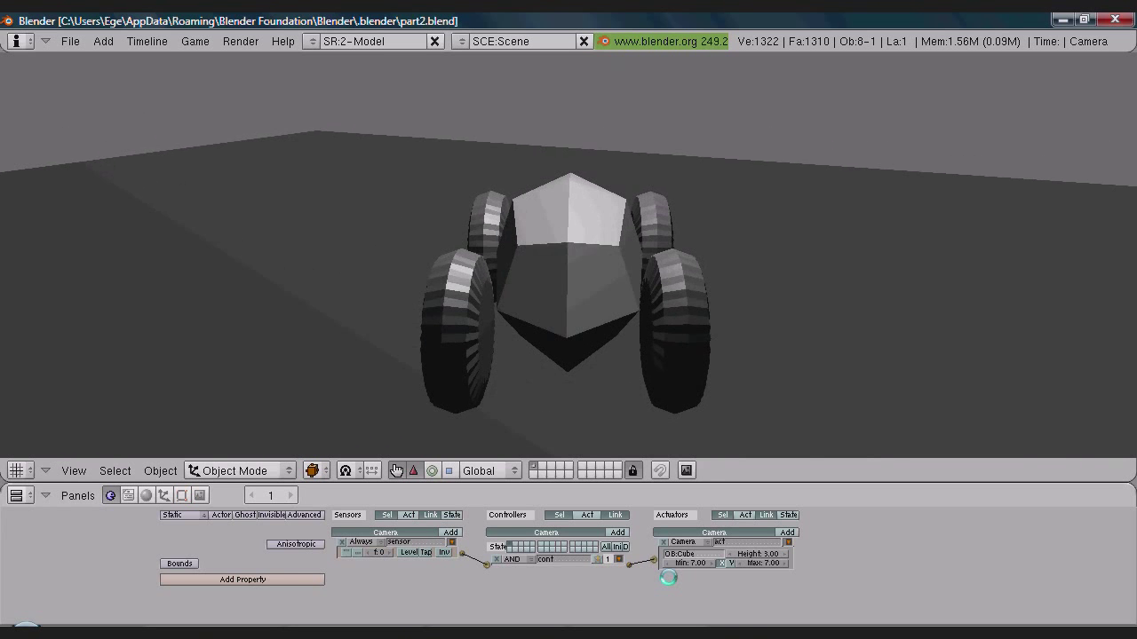
key(Escape)
scroll(929, 431, down, 3)
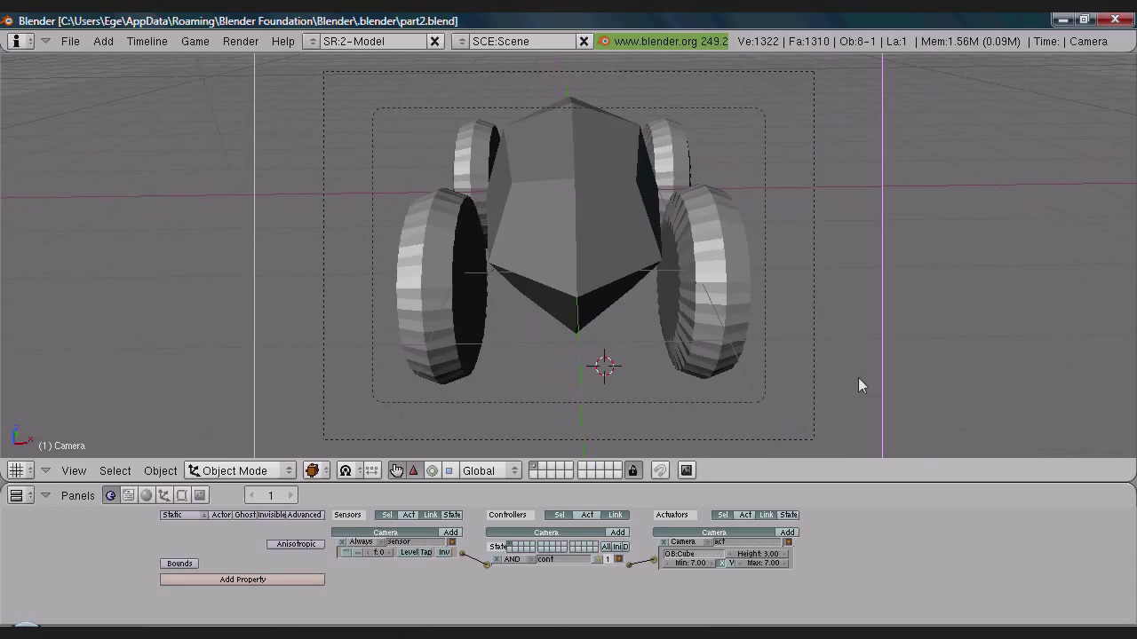
Step: Pull back to an overview of the scene and pick out the car body and a wheel
middle_drag(858, 378, 556, 360)
right_click(573, 258)
scroll(547, 342, up, 4)
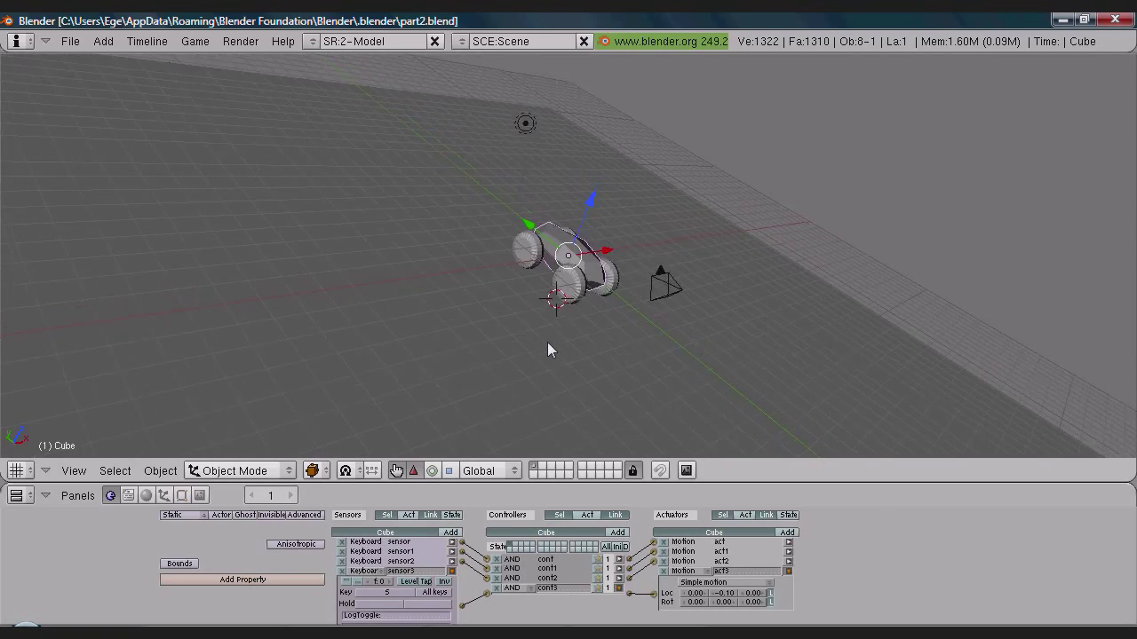
right_click(526, 318)
Step: Reselect the car body to show its keyboard sensors and motion actuators, viewing it from above and the side
middle_drag(525, 318, 655, 354)
right_click(574, 237)
middle_drag(361, 274, 336, 314)
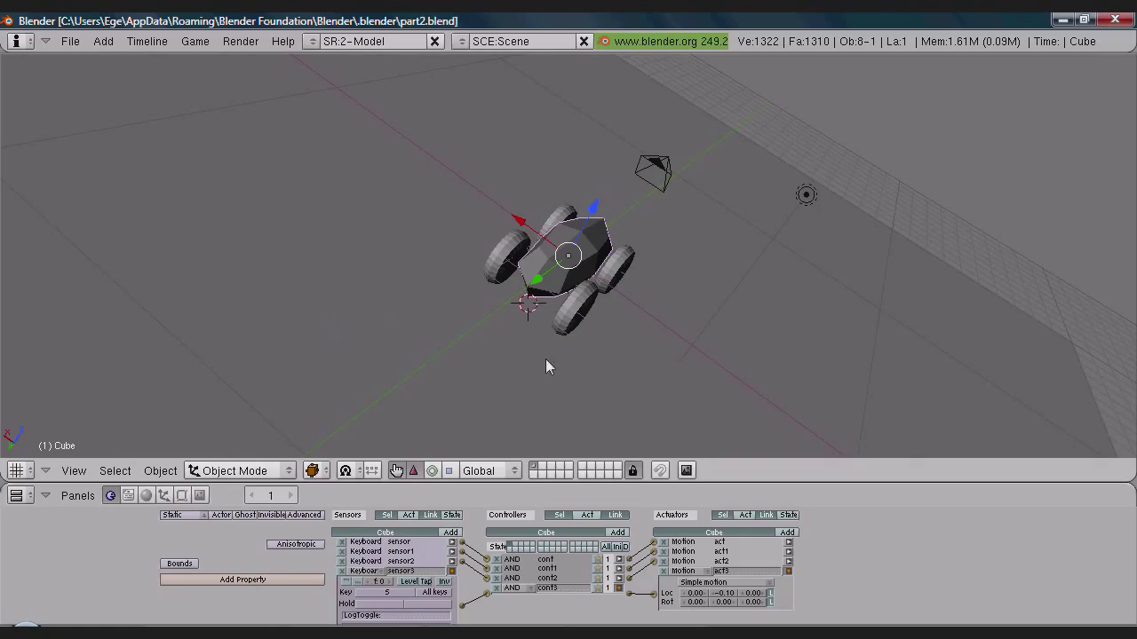
mouse_move(545, 360)
middle_down()
mouse_move(550, 344)
mouse_move(649, 371)
mouse_move(337, 305)
mouse_move(474, 381)
mouse_move(578, 353)
mouse_move(567, 391)
mouse_move(566, 371)
mouse_move(524, 389)
mouse_move(525, 348)
mouse_move(513, 356)
mouse_move(530, 330)
mouse_move(549, 360)
middle_up()
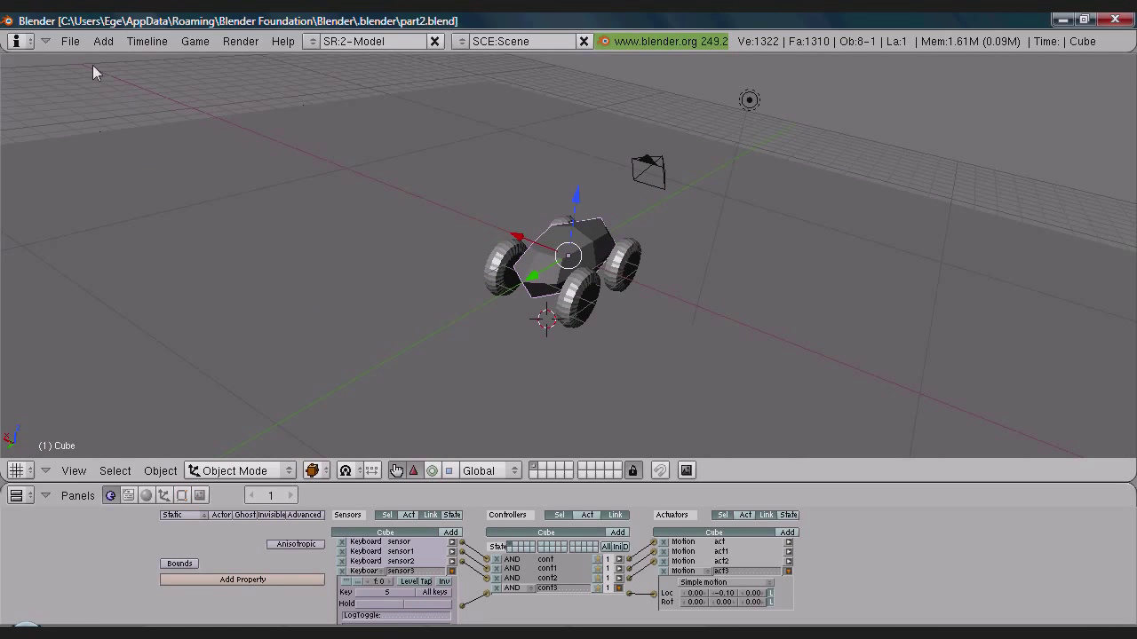